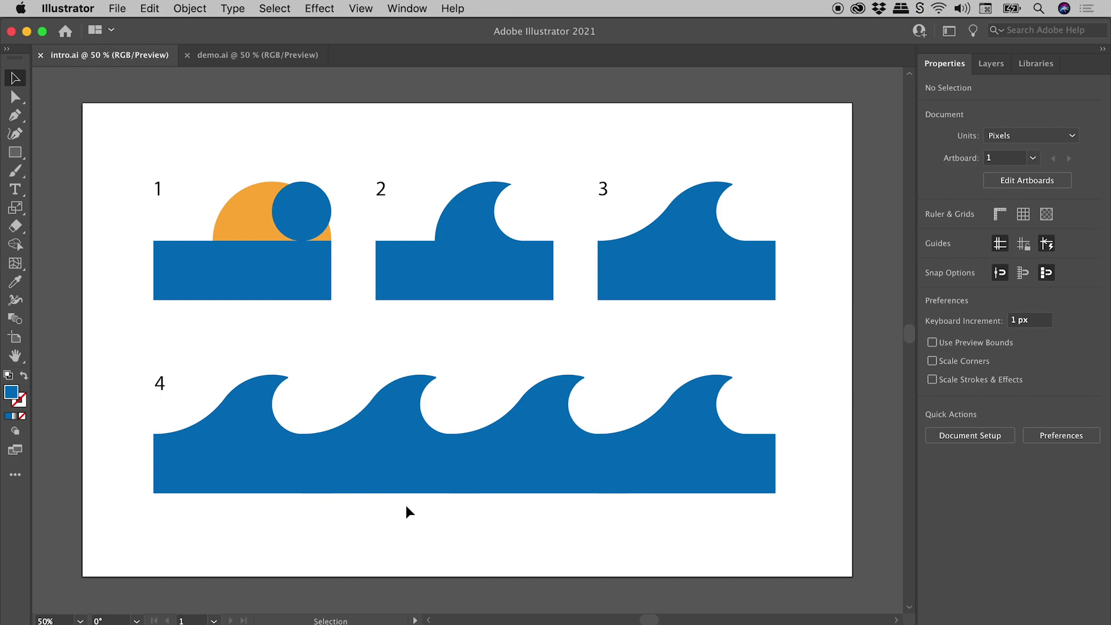
- Switch to the demo.ai document showing the sun-over-water artwork
left_click(223, 56)
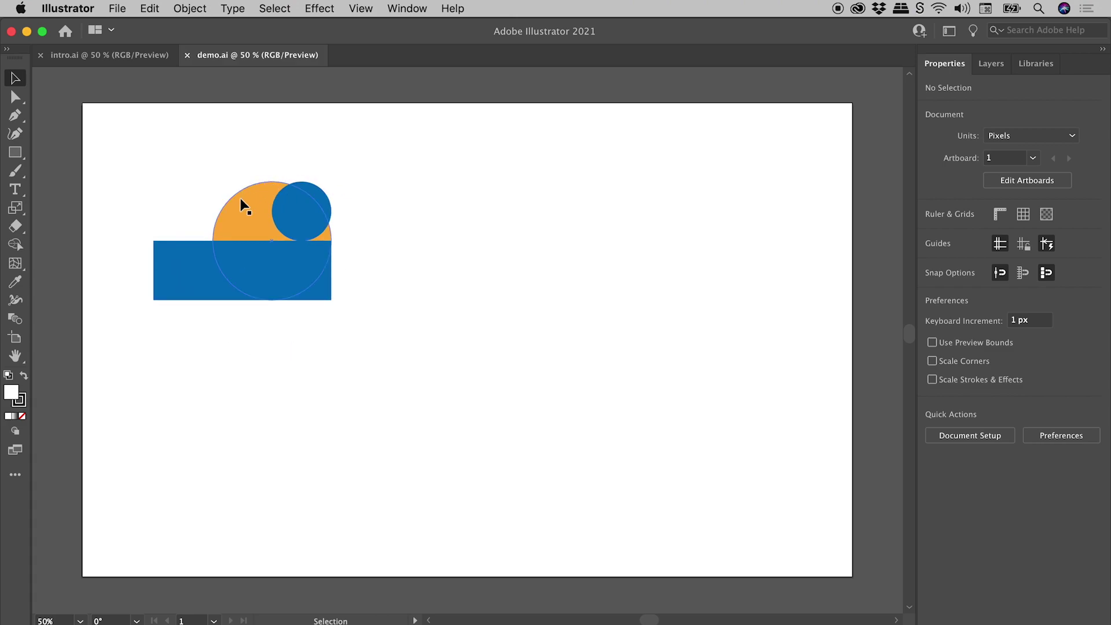
- Draw an ellipse right of the artwork with an orange fill and no stroke
left_click_drag(14, 152, 90, 169)
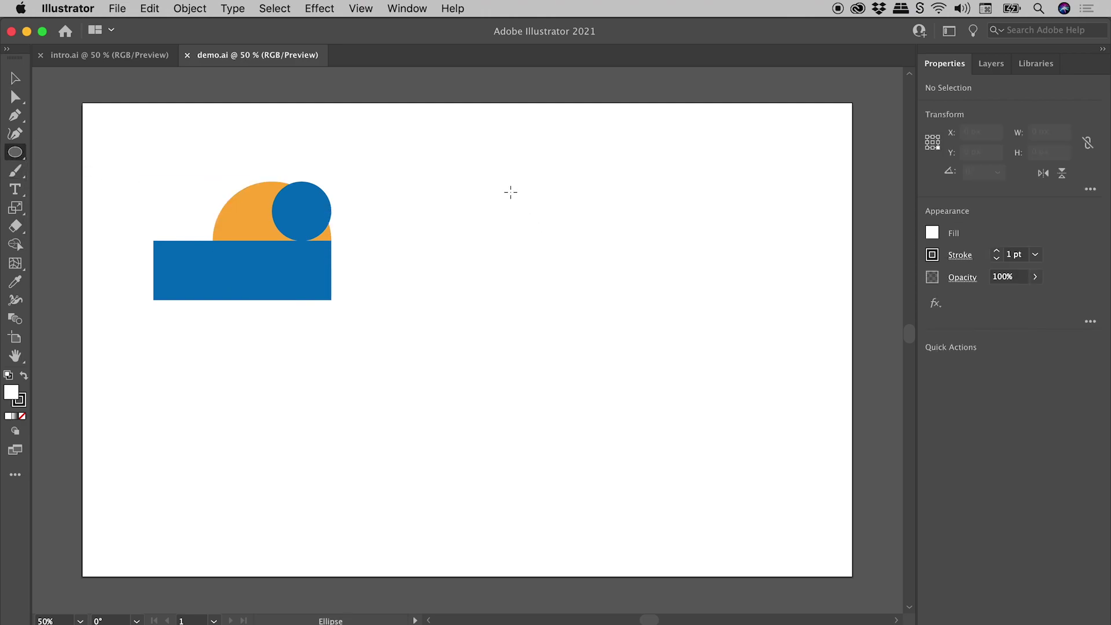
left_click_drag(510, 192, 669, 288)
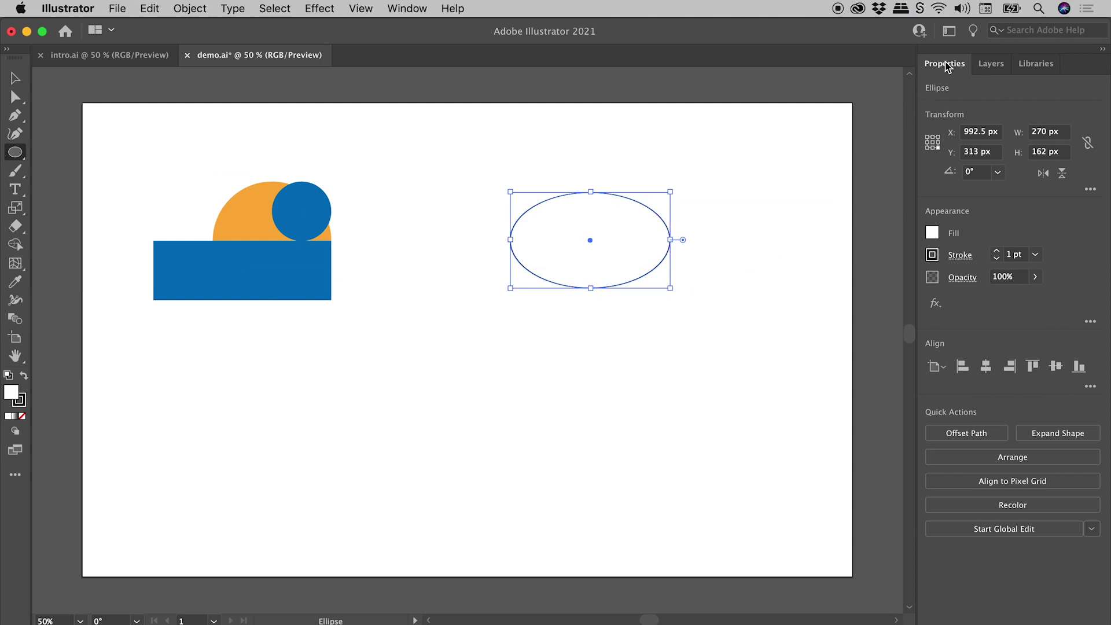
left_click(934, 232)
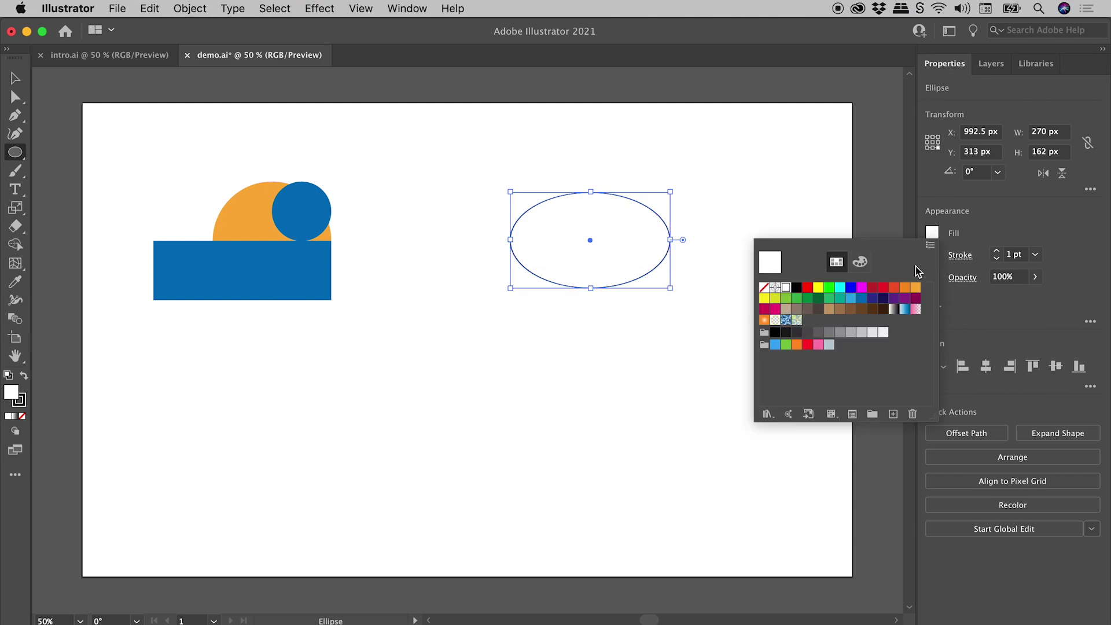
left_click(915, 288)
left_click(981, 230)
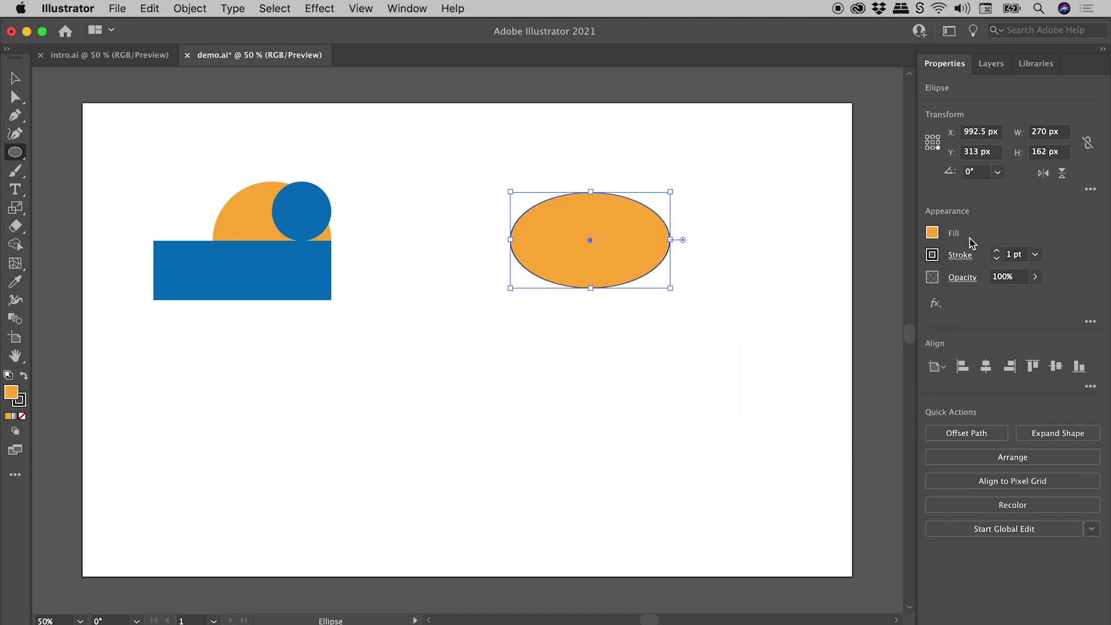
left_click(932, 255)
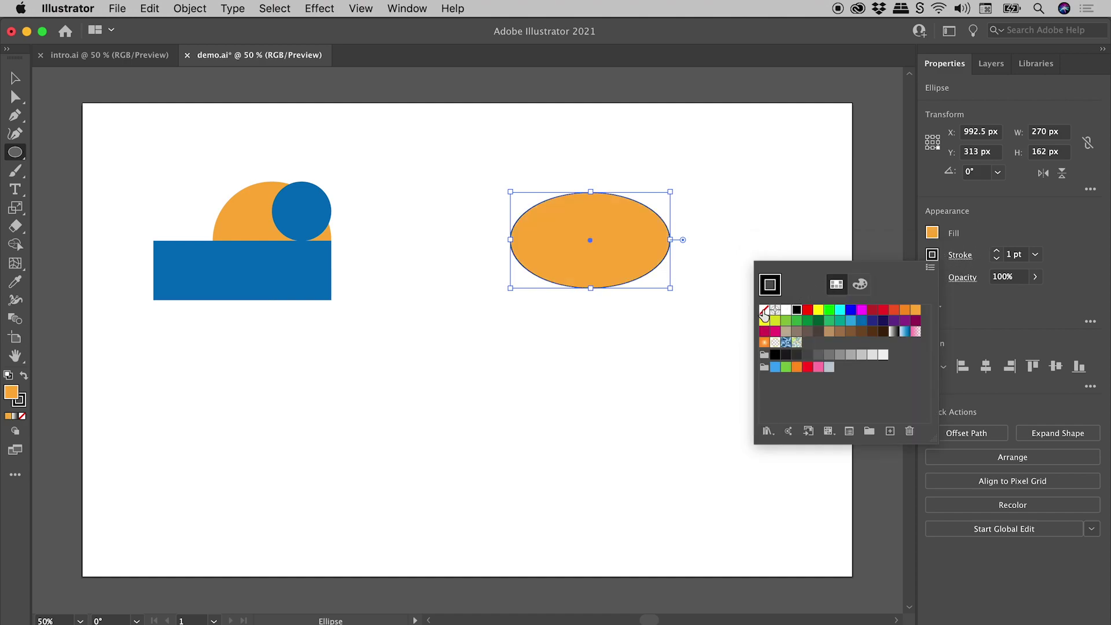
left_click(764, 310)
left_click(987, 223)
- Resize the orange ellipse to a 200 × 200 px circle
left_click(1056, 133)
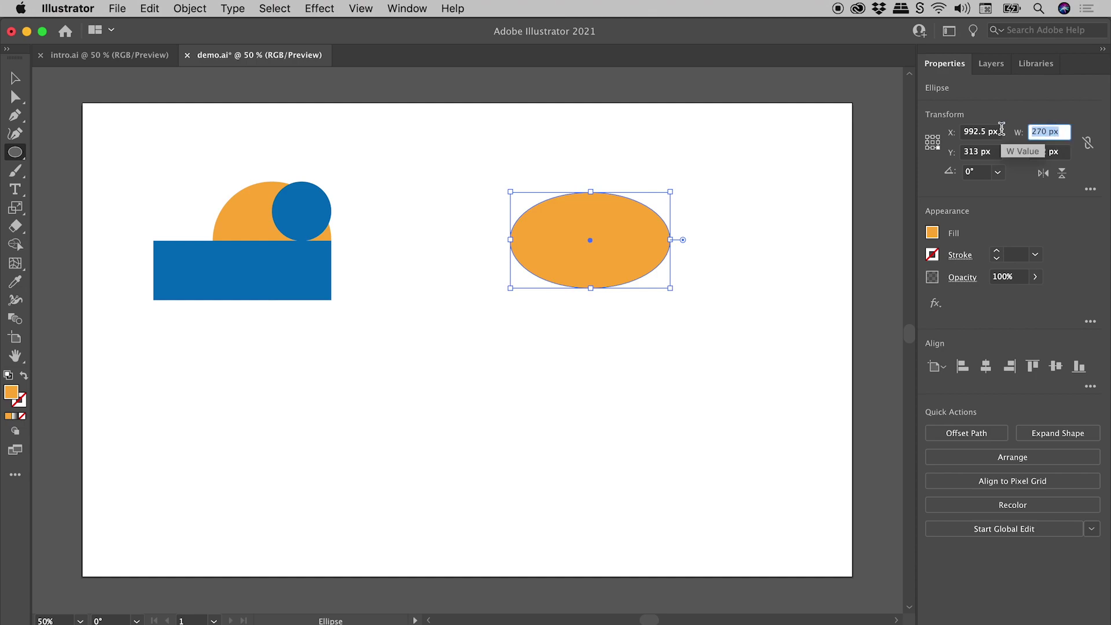
type("200")
key("Tab")
type("200")
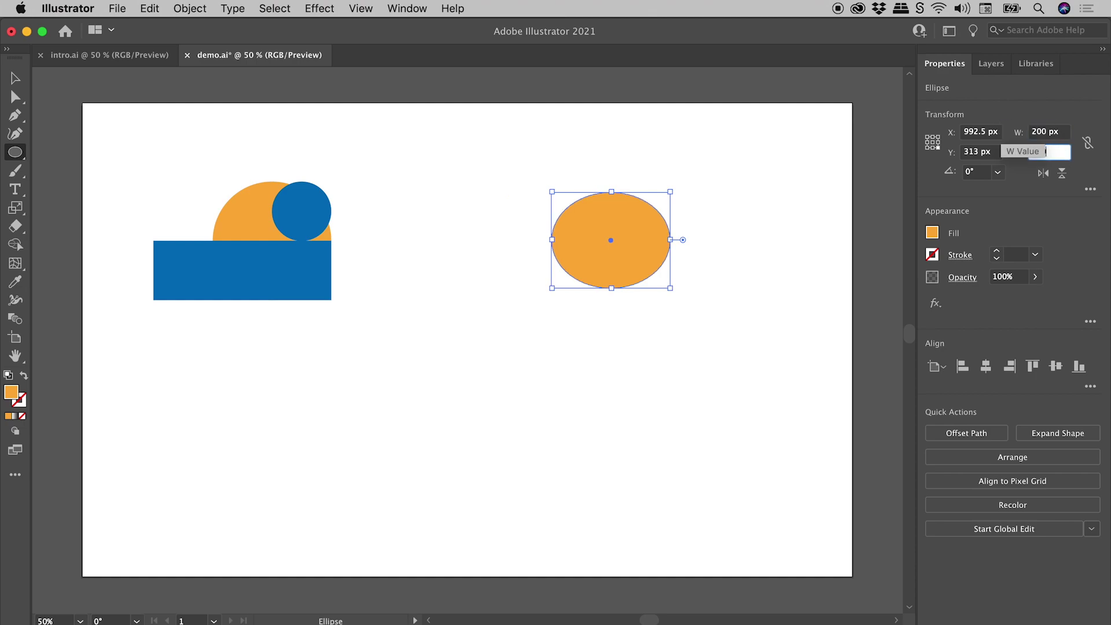
key("Tab")
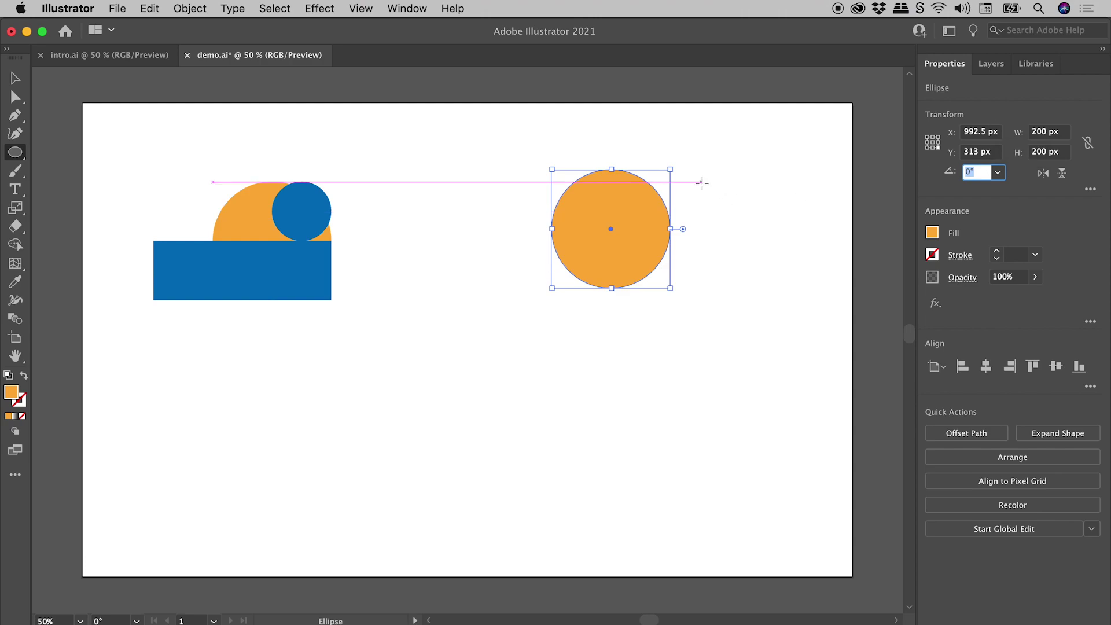
- Draw a second ellipse beside it, fill it blue and size it to 100 px
left_click_drag(701, 181, 778, 239)
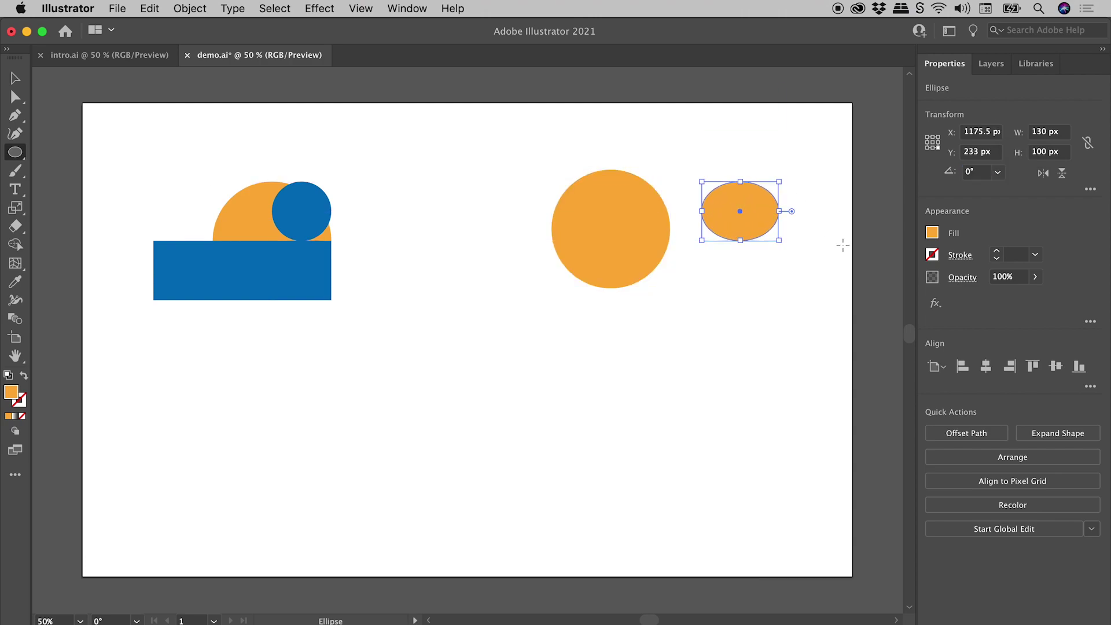
left_click(932, 233)
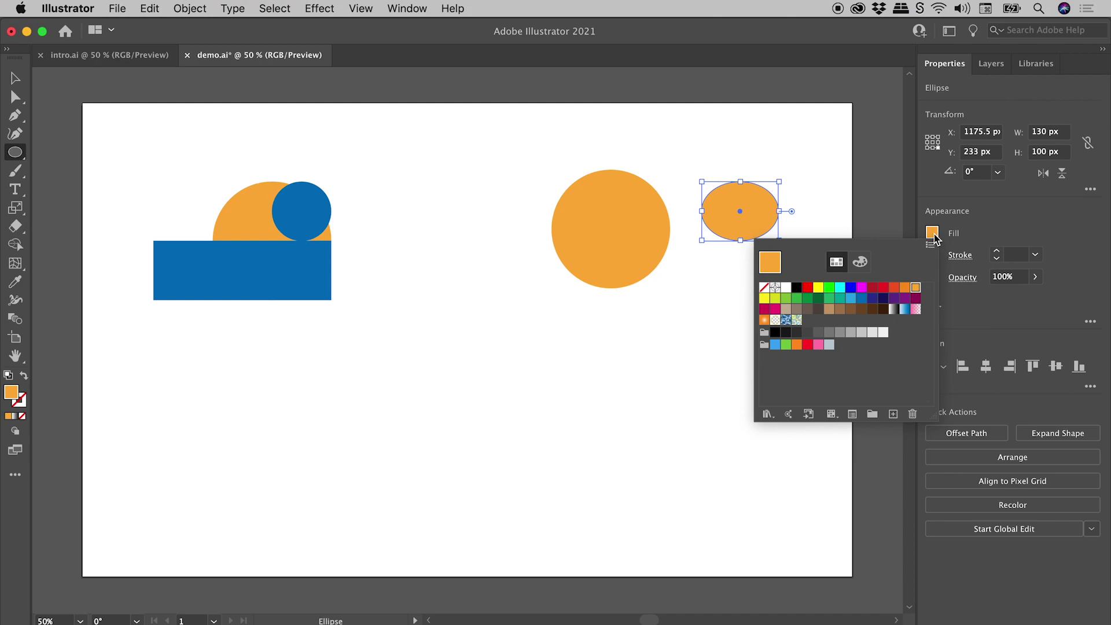
left_click(862, 299)
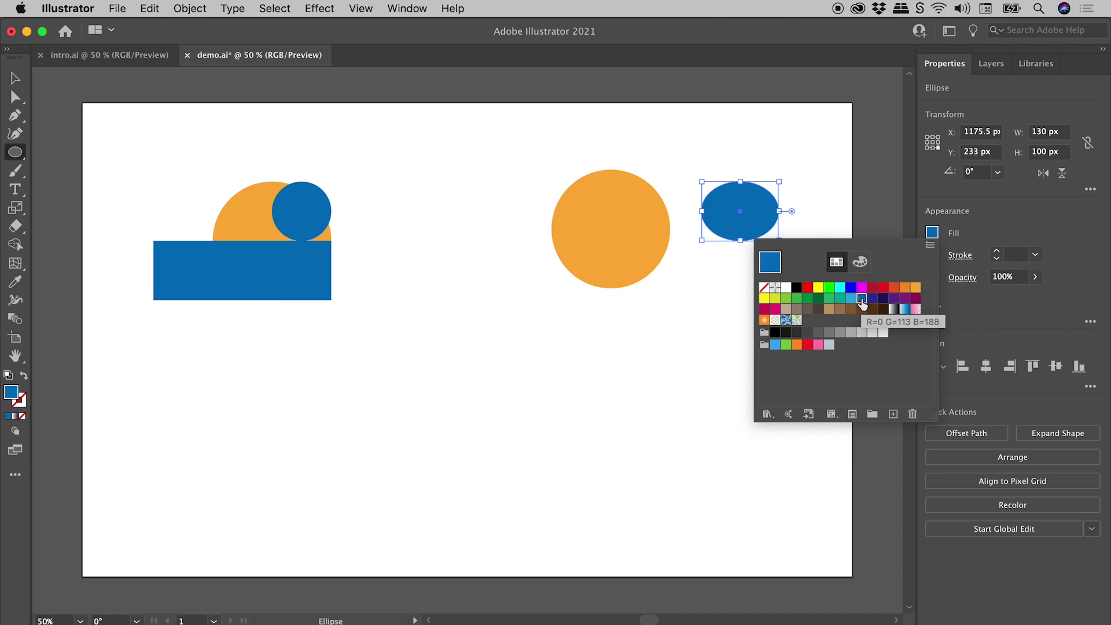
left_click(1062, 131)
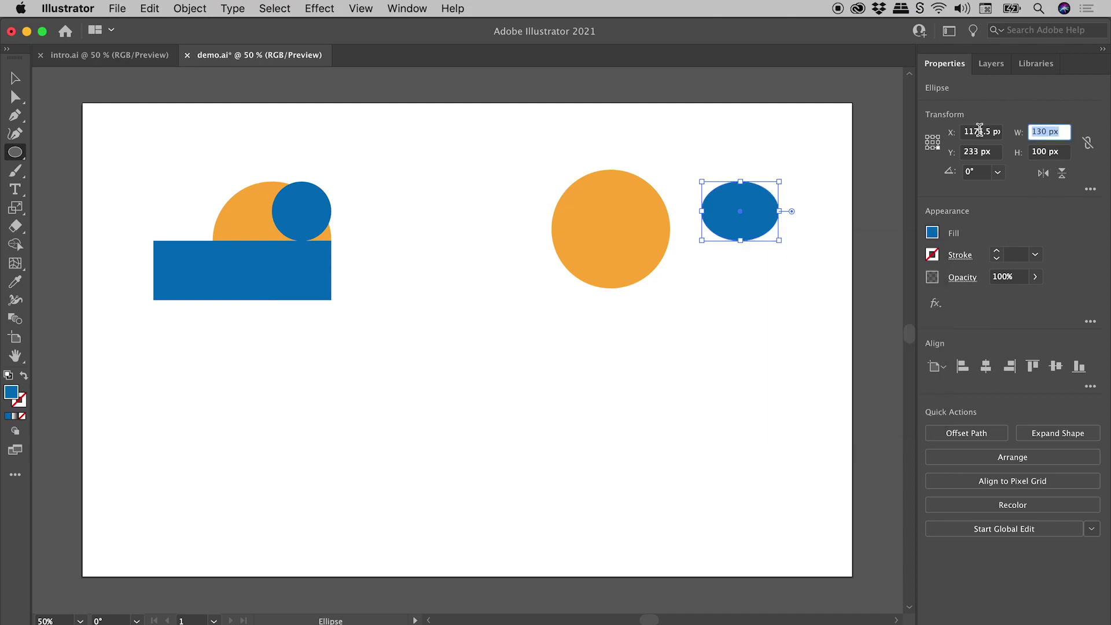
type("100")
key("Tab")
key("Tab")
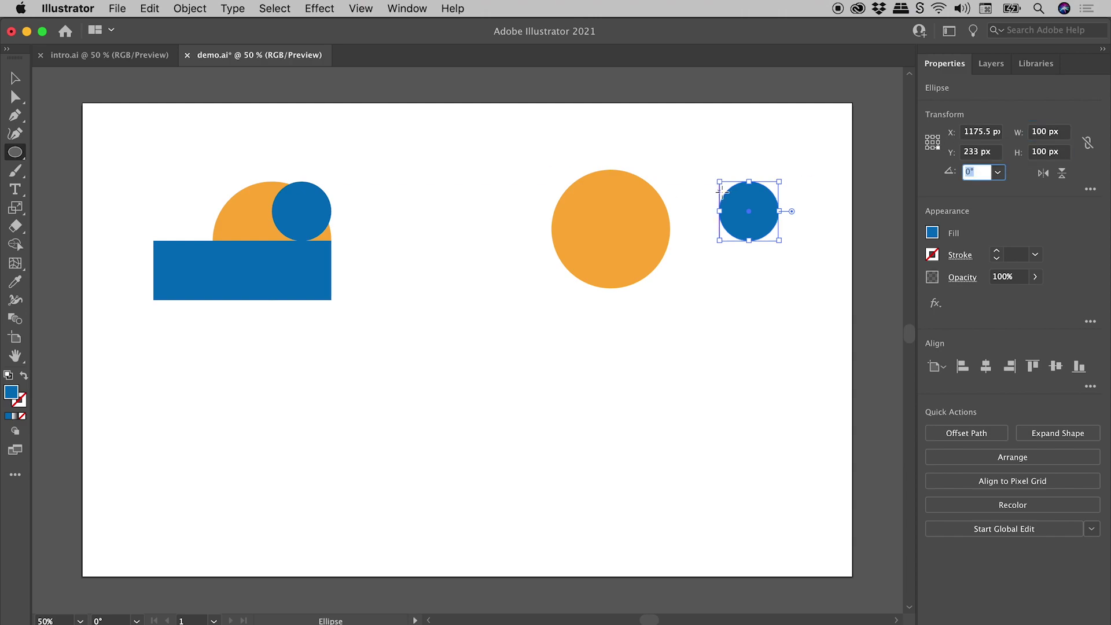
- Draw a rectangle below the orange circle and size it to 300 × 100 px
left_click(23, 154)
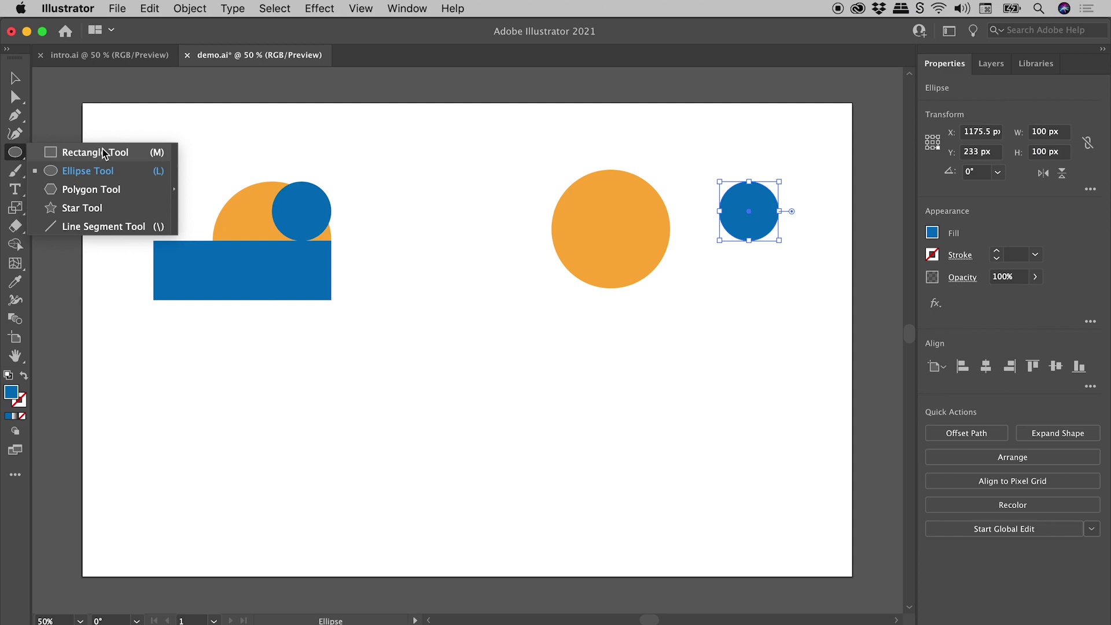
left_click(118, 153)
left_click_drag(579, 310, 758, 354)
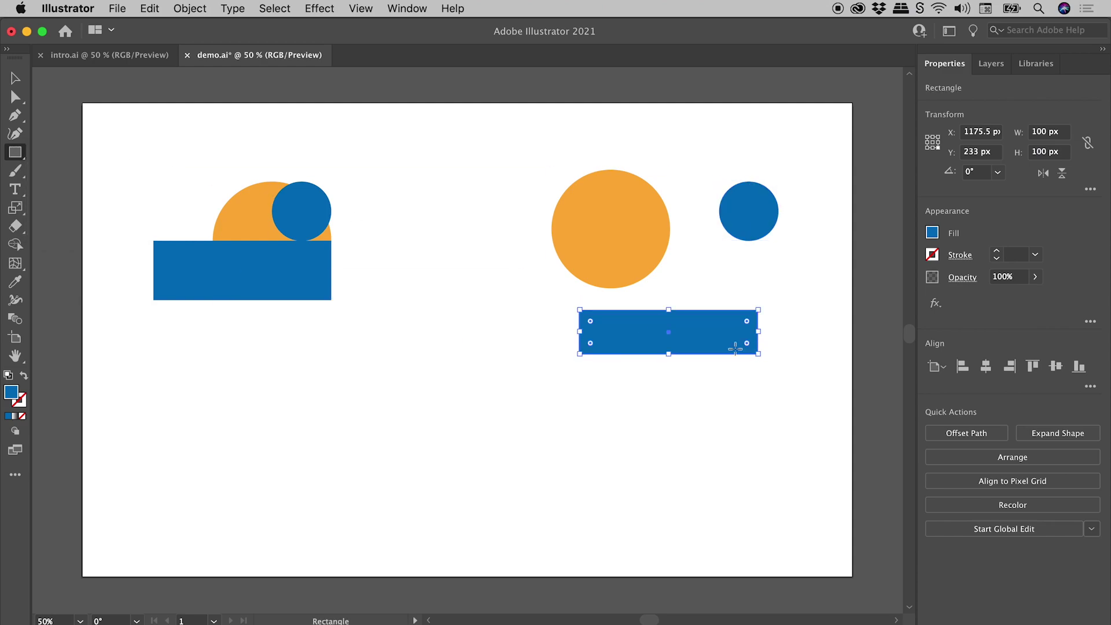
left_click(1048, 132)
key("super+a")
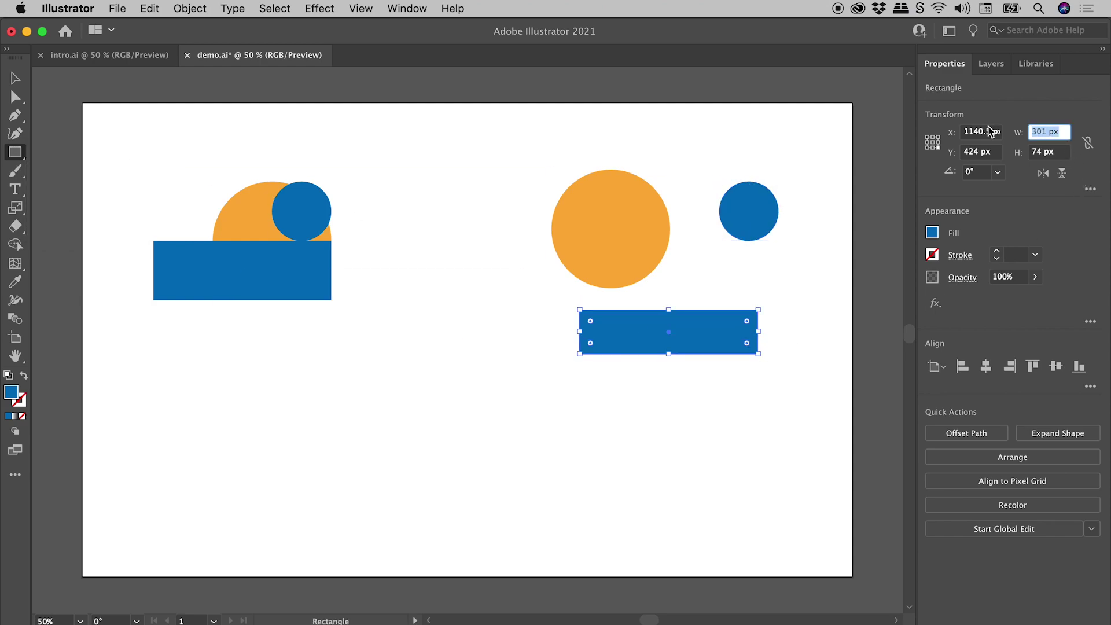
type("300")
key("Tab")
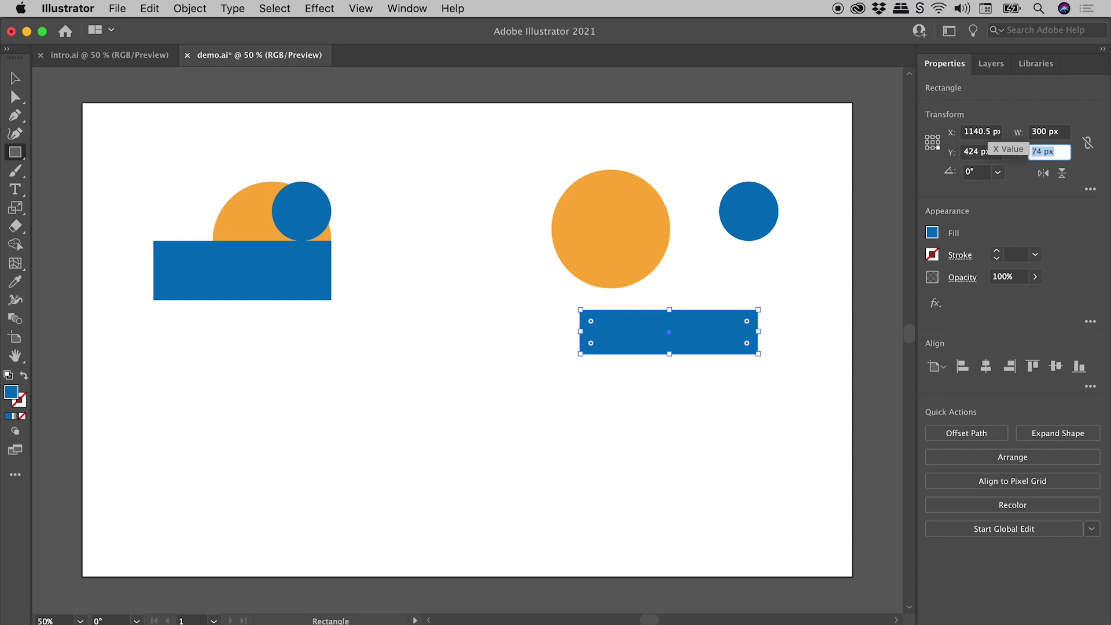
type("100")
key("Tab")
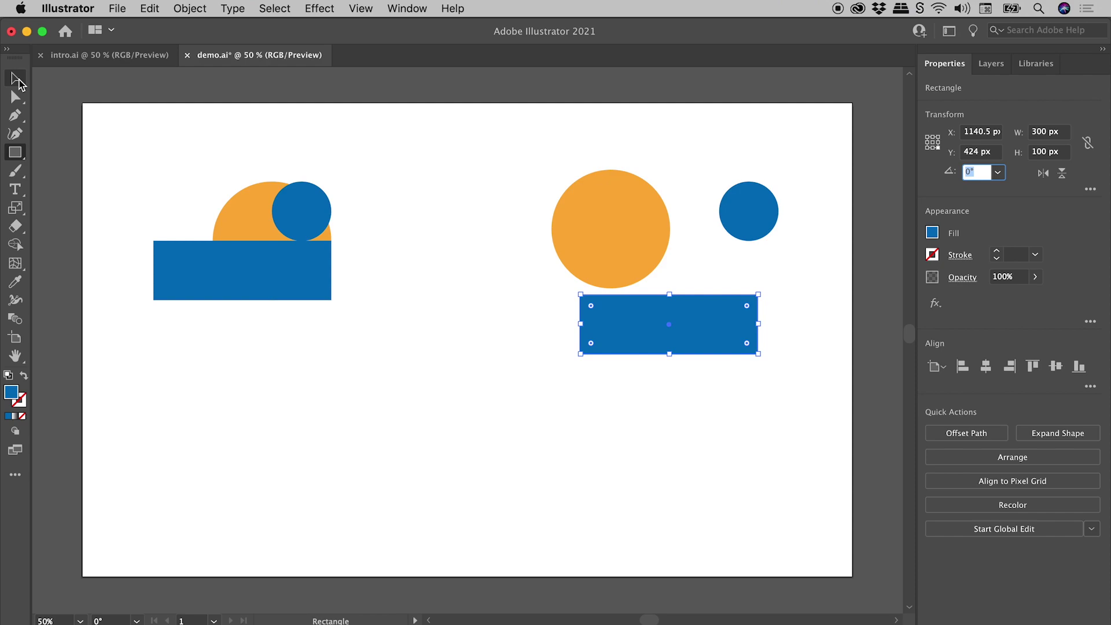
left_click(18, 81)
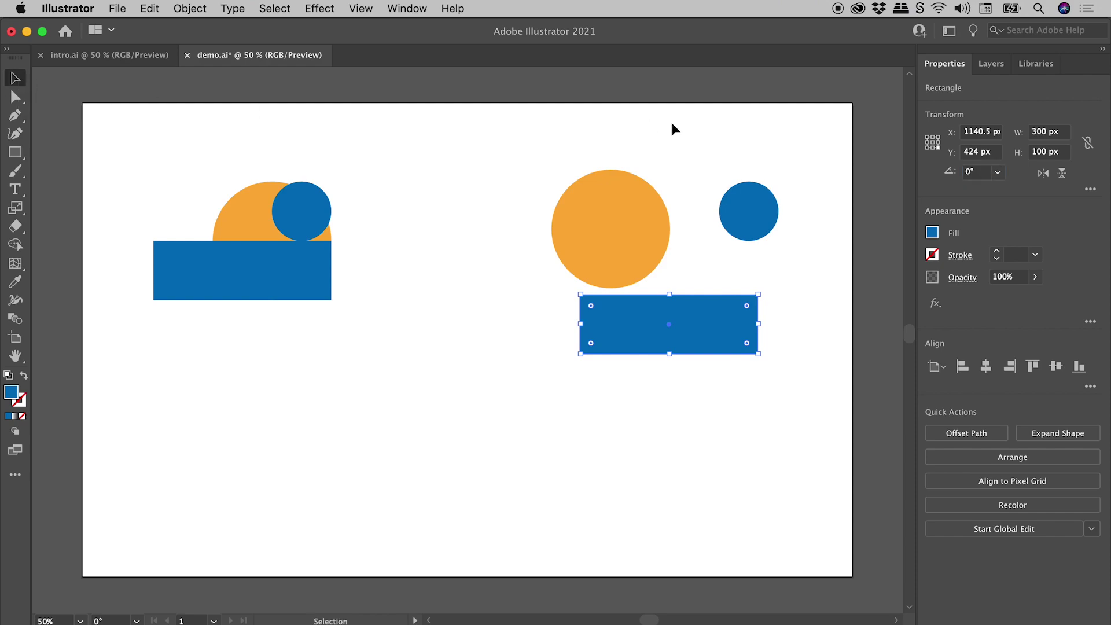
- Right-align the three new shapes and top-align the blue circle with the orange one
left_click(671, 123)
left_click_drag(624, 147, 777, 354)
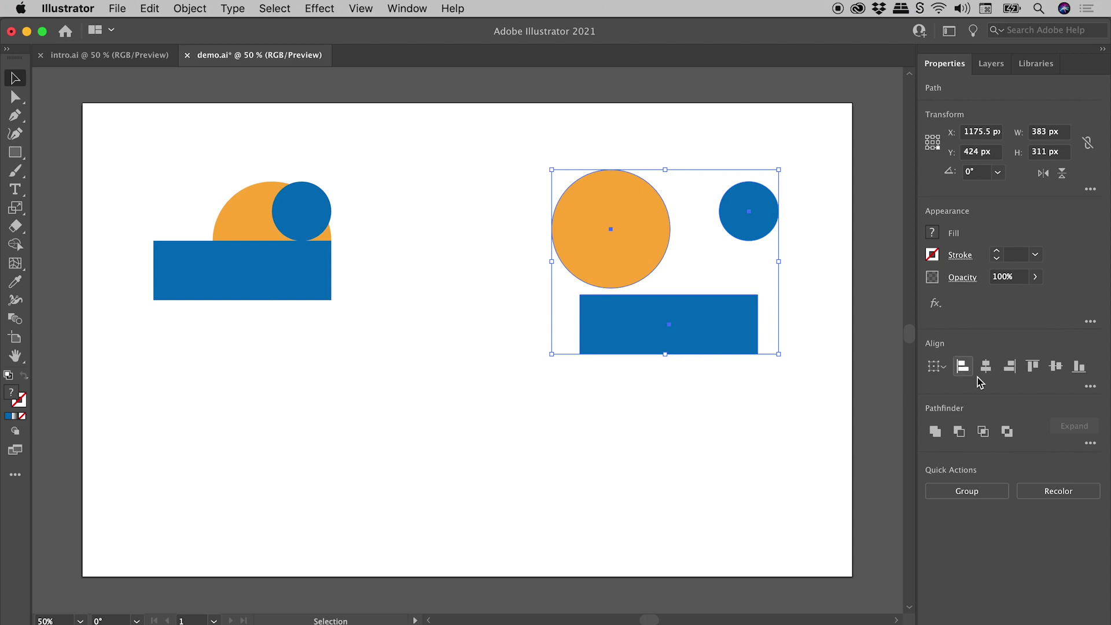
left_click(1012, 370)
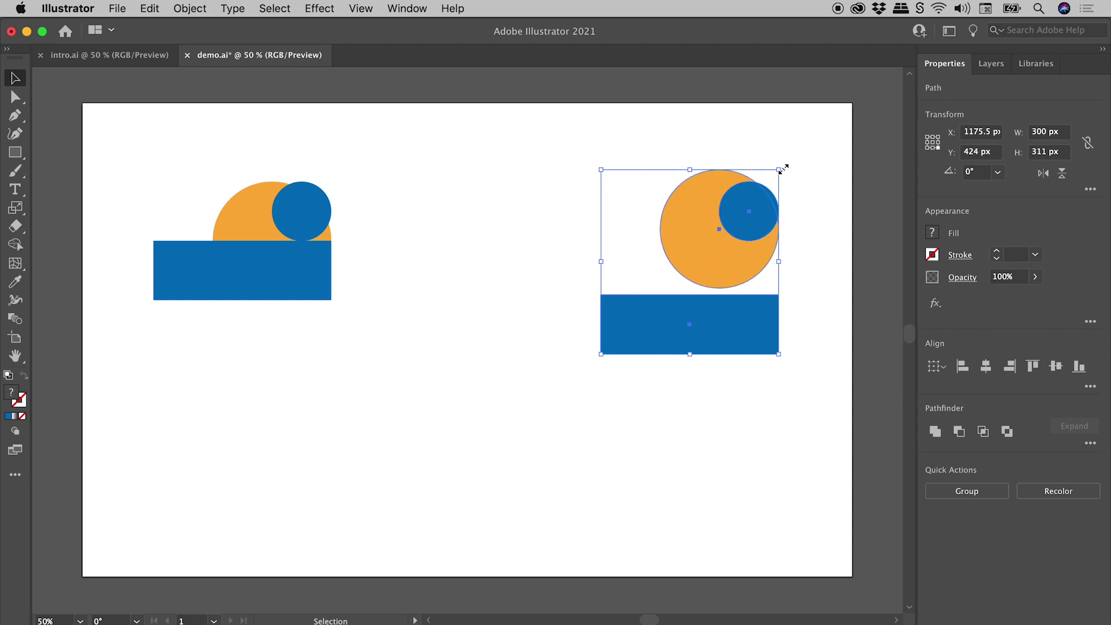
left_click(763, 152)
left_click(728, 170)
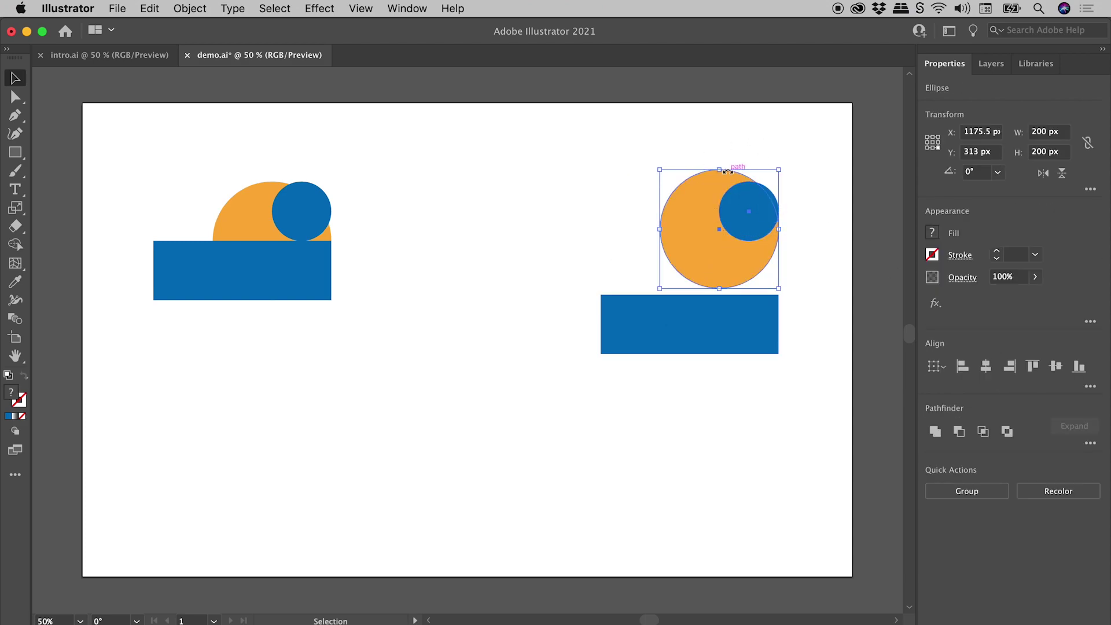
left_click(1034, 368)
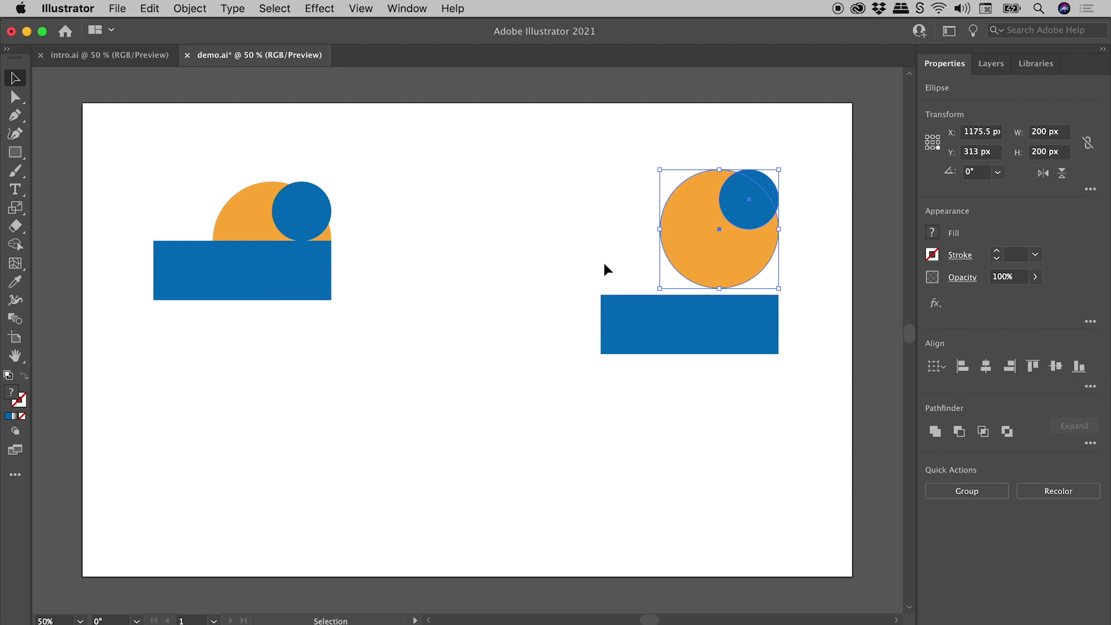
- With the orange circle as key object, bottom-align the rectangle to it
left_click_drag(595, 267, 800, 332)
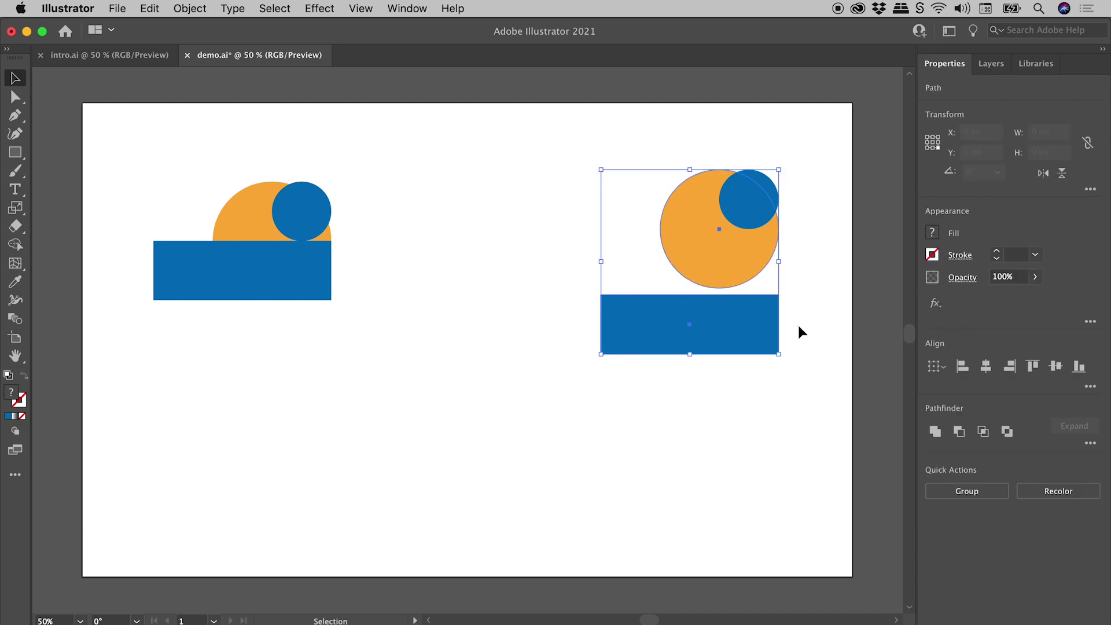
left_click(745, 245)
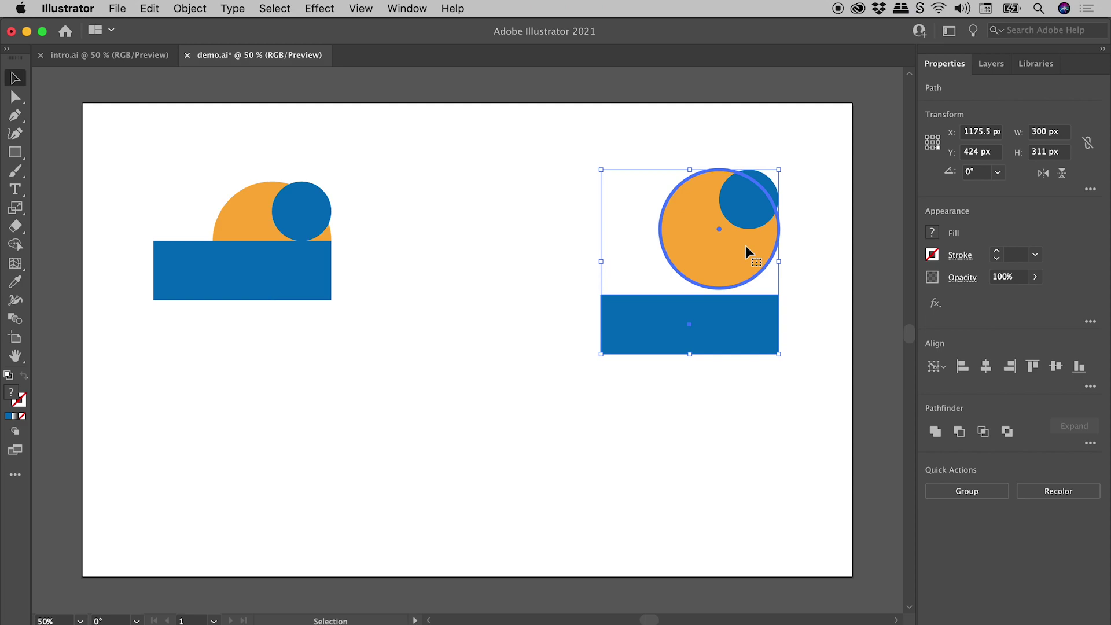
left_click(1078, 368)
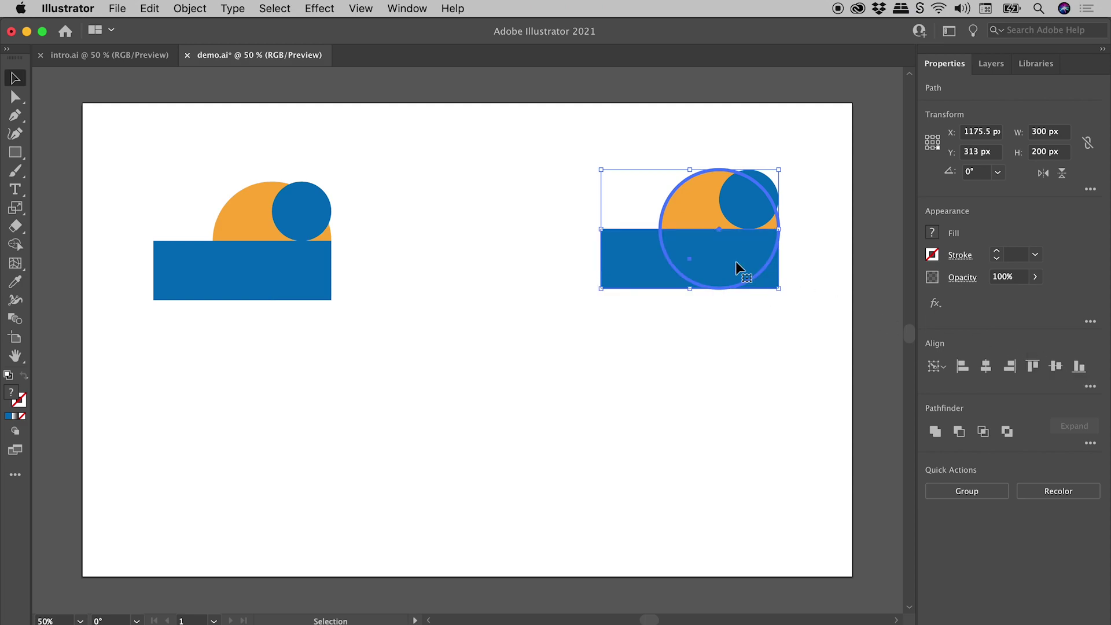
left_click(649, 327)
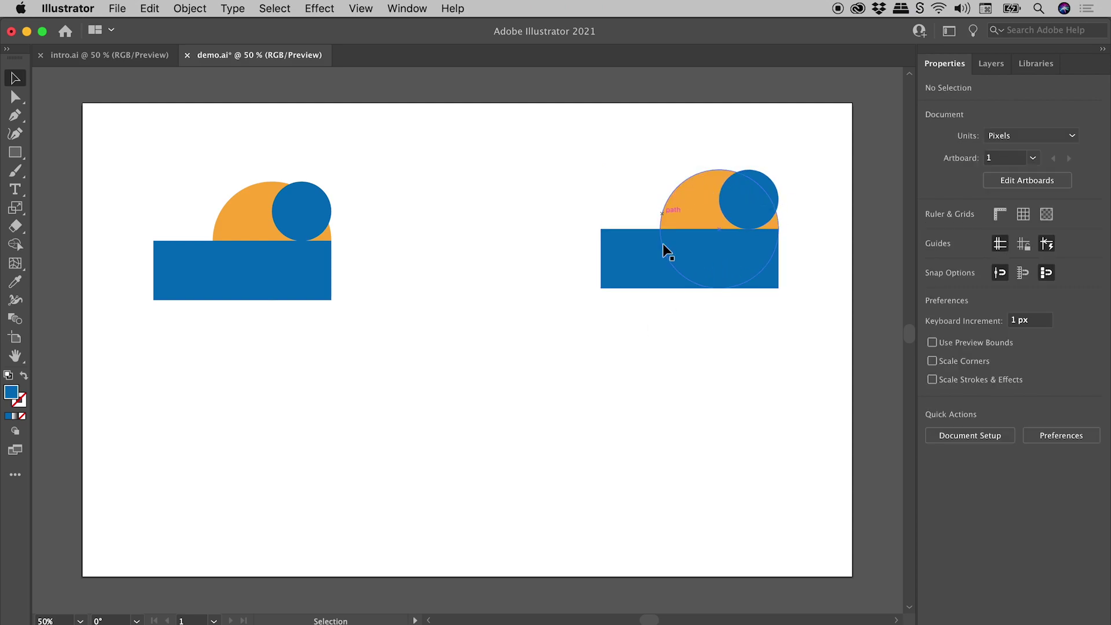
- Move the shapes beside the left artwork and Shape Builder them into one blue wave, deleting the small circle and orange sliver
left_click_drag(662, 138, 525, 273)
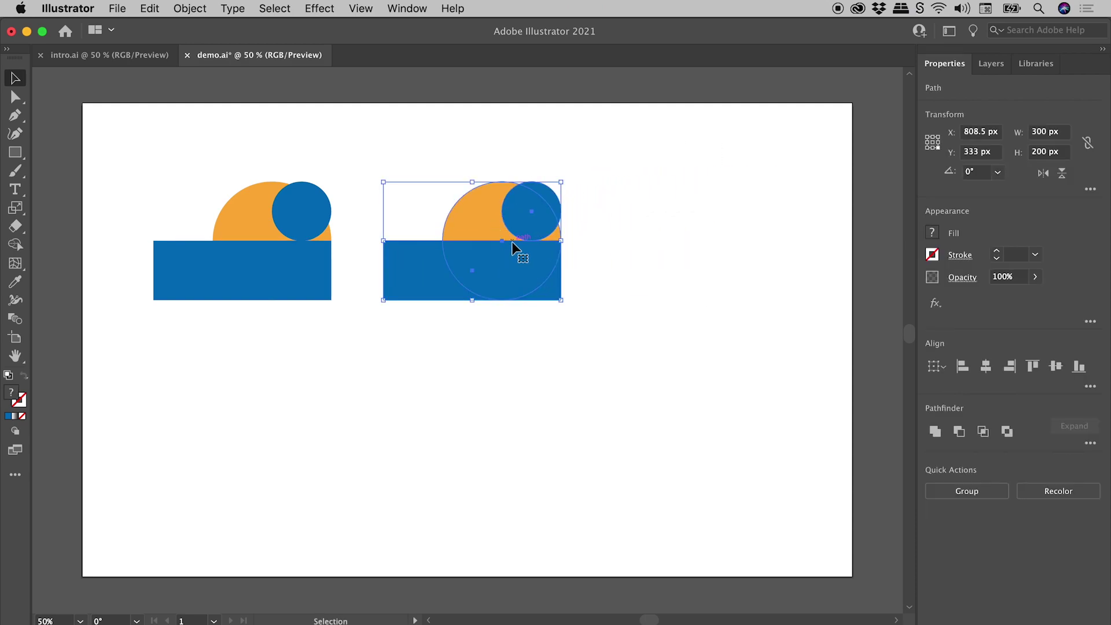
left_click_drag(486, 228, 599, 269)
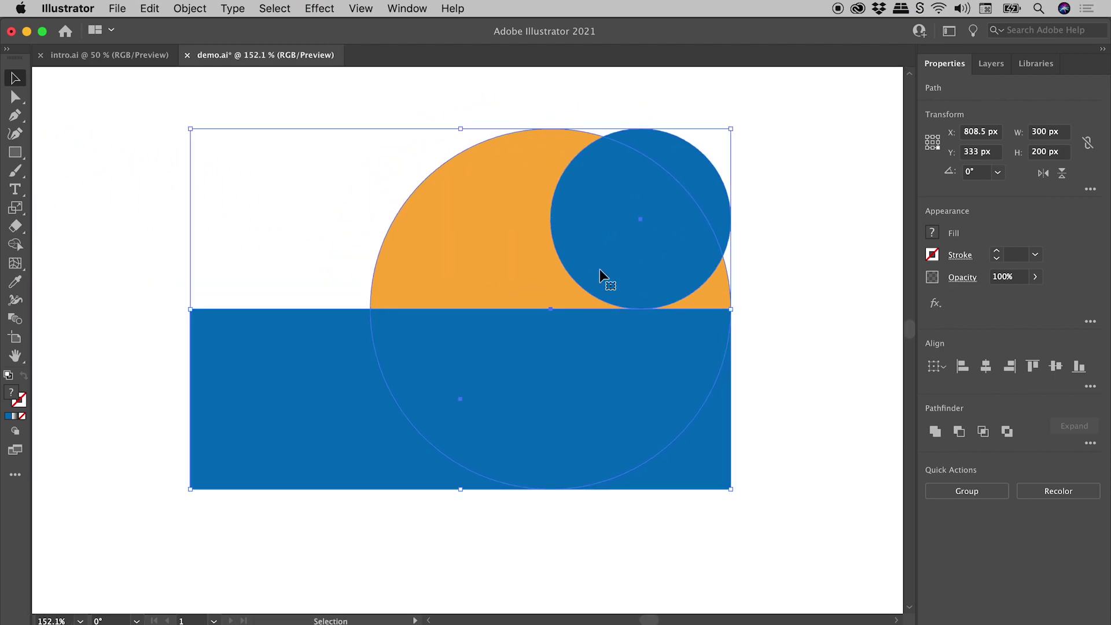
left_click(17, 245)
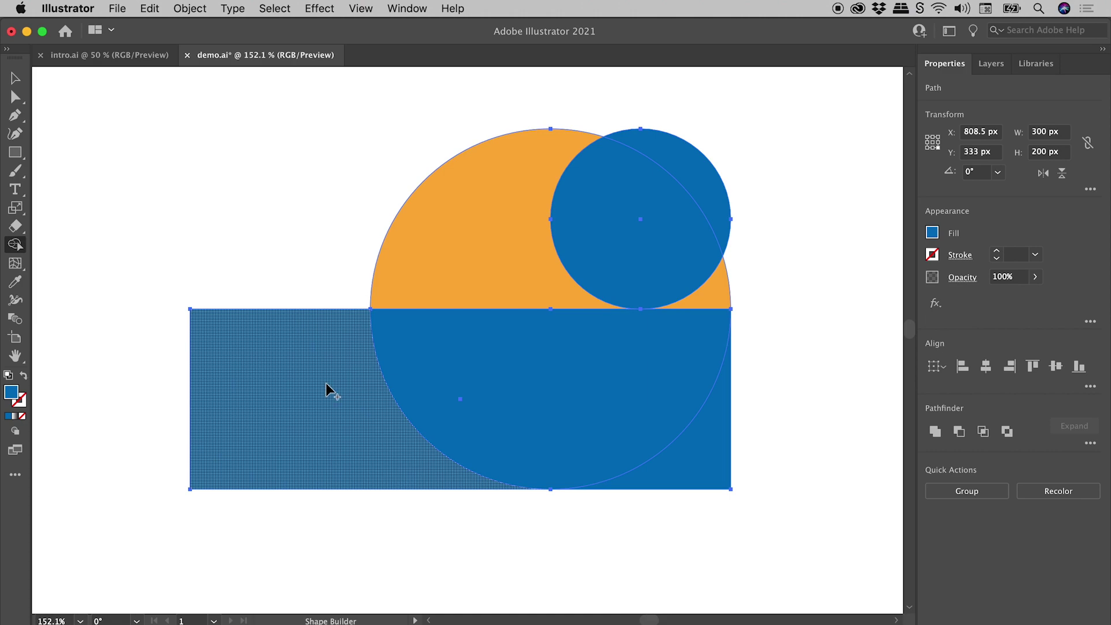
mouse_move(325, 382)
left_mouse_down()
mouse_move(350, 383)
mouse_move(431, 336)
mouse_move(458, 262)
left_mouse_up()
mouse_move(486, 313)
left_mouse_down()
mouse_move(598, 386)
mouse_move(841, 407)
left_mouse_up()
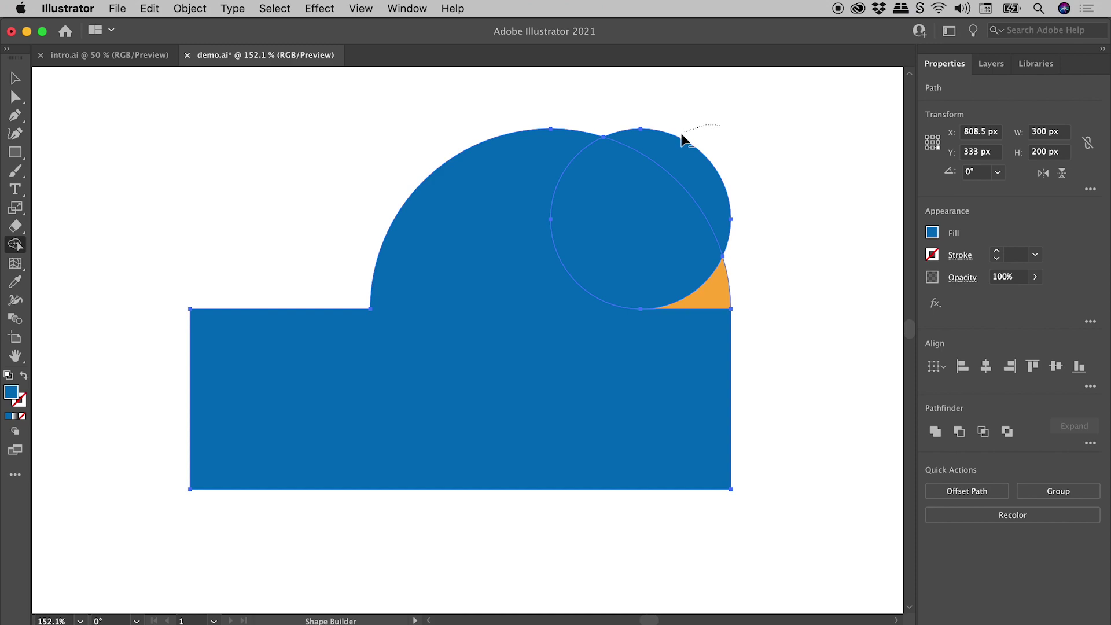
mouse_move(652, 236)
left_mouse_down()
mouse_move(747, 277)
mouse_move(652, 312)
mouse_move(550, 304)
mouse_move(579, 308)
mouse_move(553, 292)
left_mouse_up()
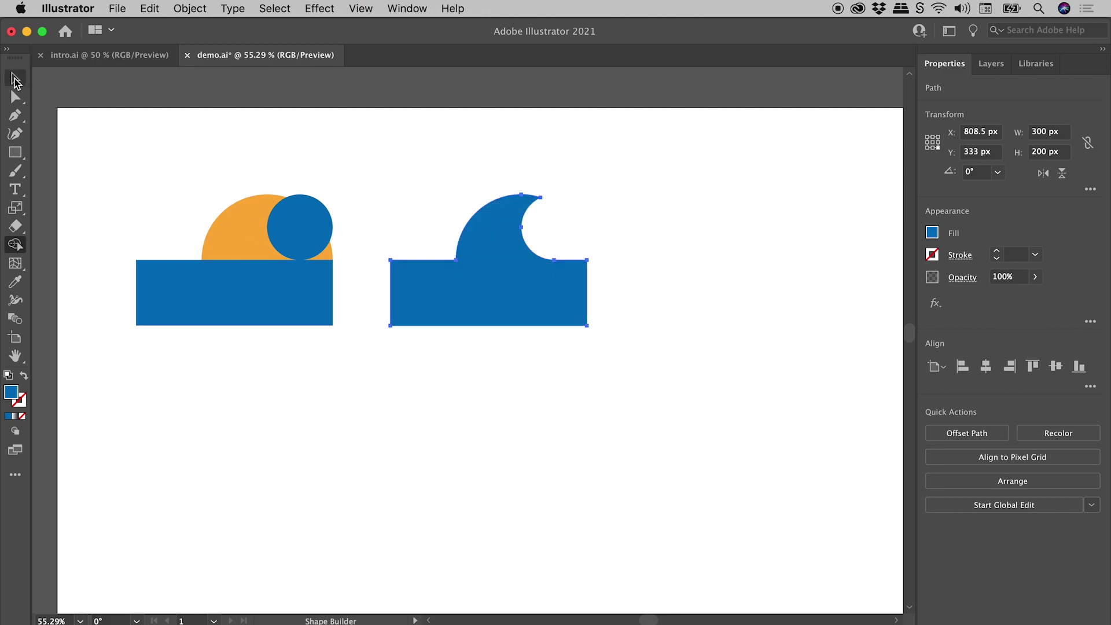
- Alt-Shift-drag a copy of the wave to the right and zoom in on it
key("v")
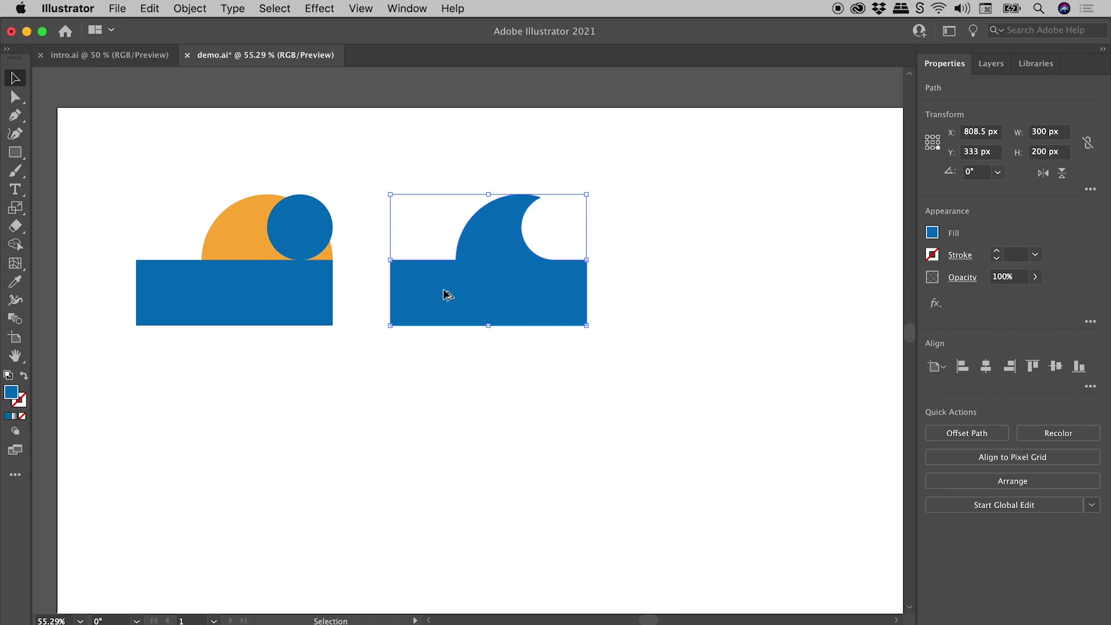
left_click_drag(447, 294, 701, 295)
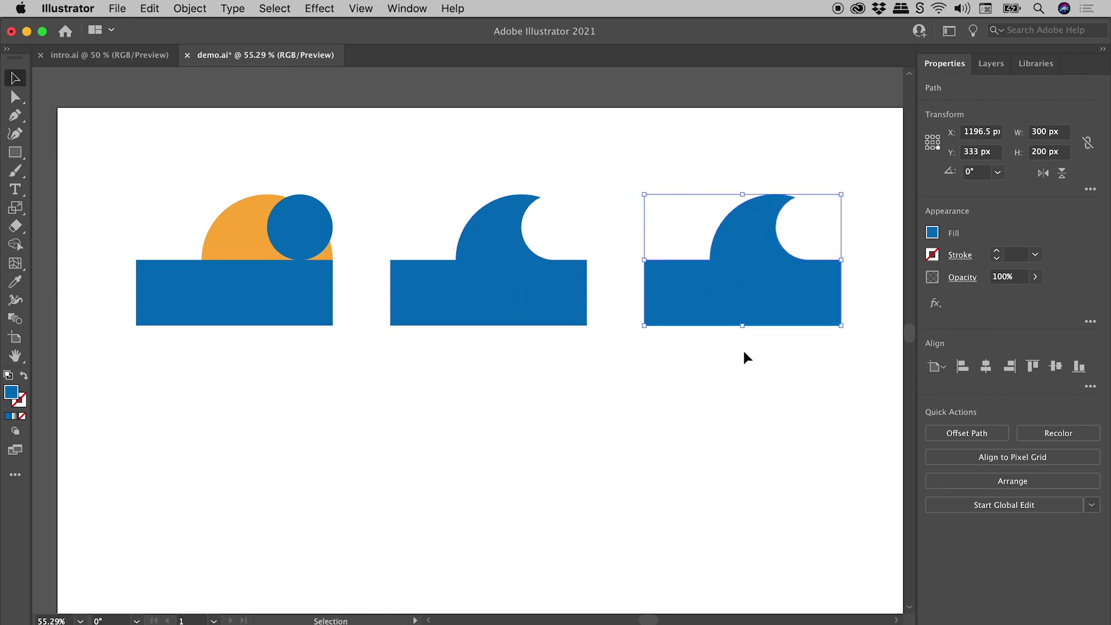
left_click_drag(742, 355, 558, 355)
key("z")
scroll(578, 339, "up", 2)
key("v")
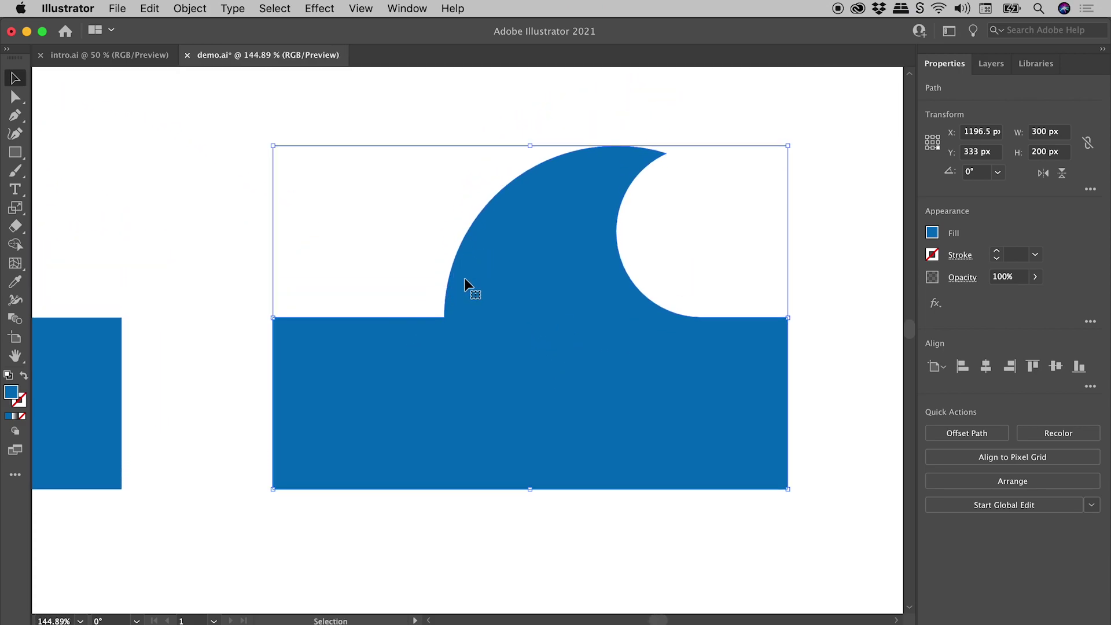
- Round the base corner at the foot of the crest to about 145.67 px
left_click_drag(16, 97, 16, 97)
left_click(100, 103)
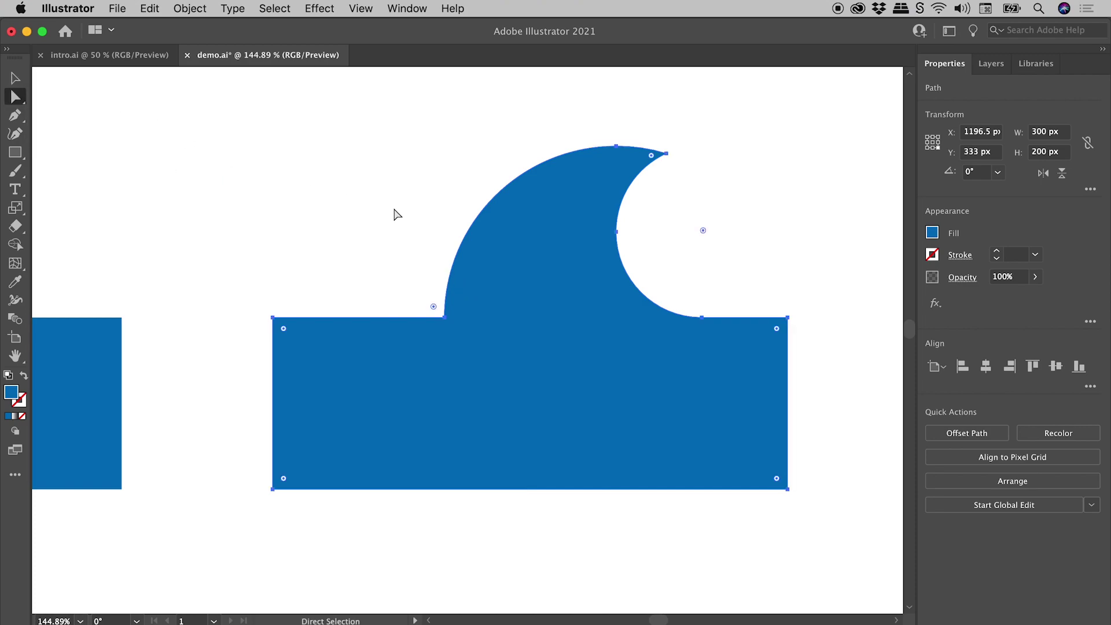
left_click(261, 121)
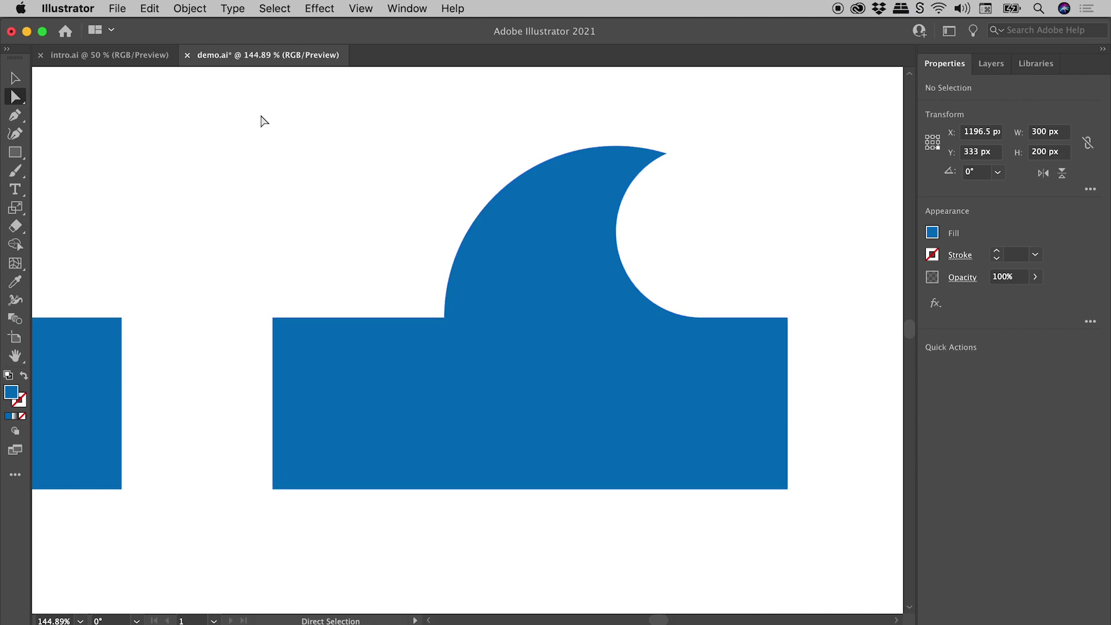
left_click_drag(390, 240, 462, 326)
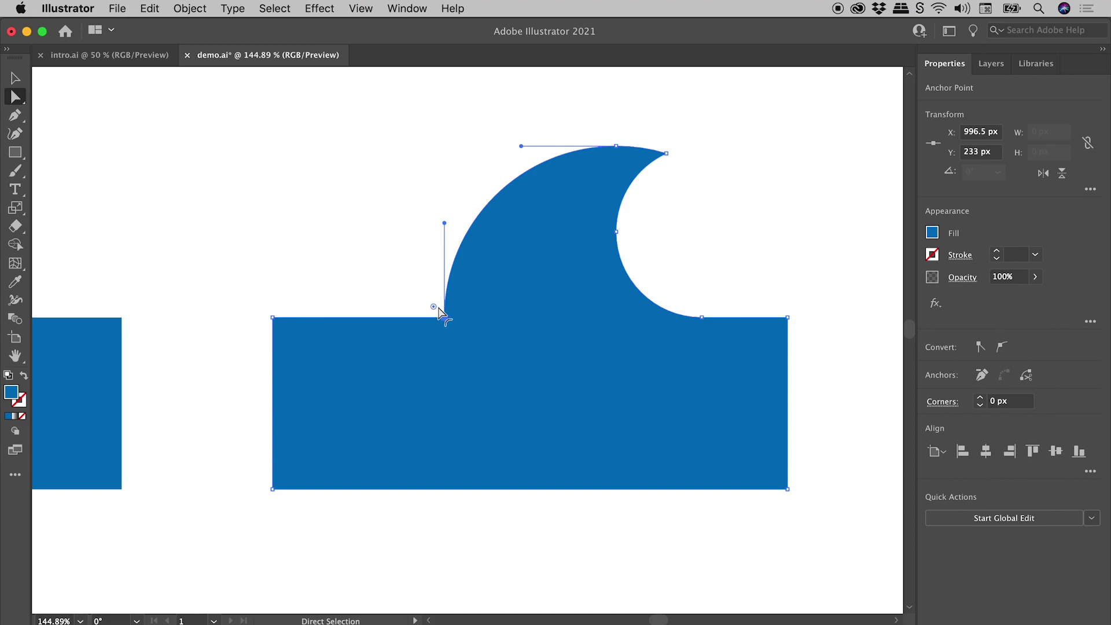
left_click_drag(434, 309, 401, 270)
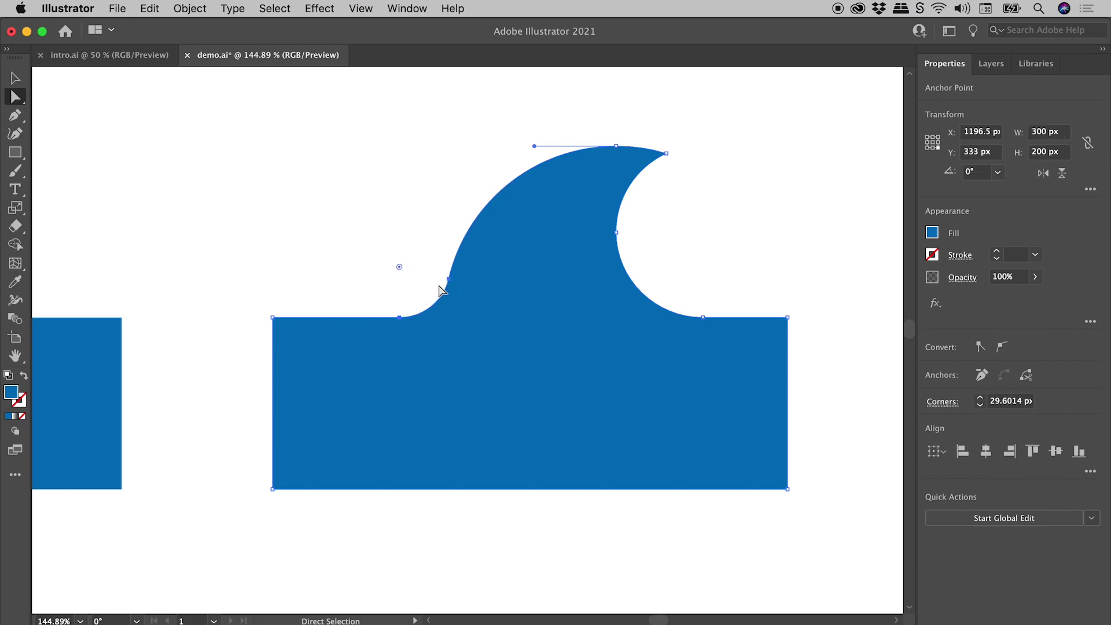
left_click(242, 220)
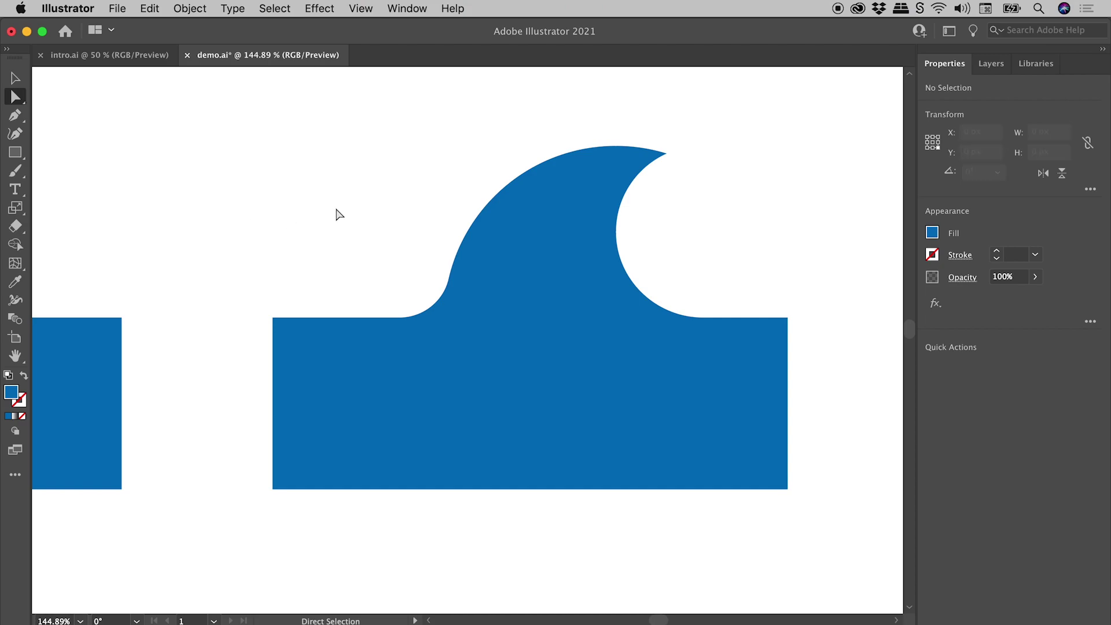
left_click_drag(349, 208, 482, 348)
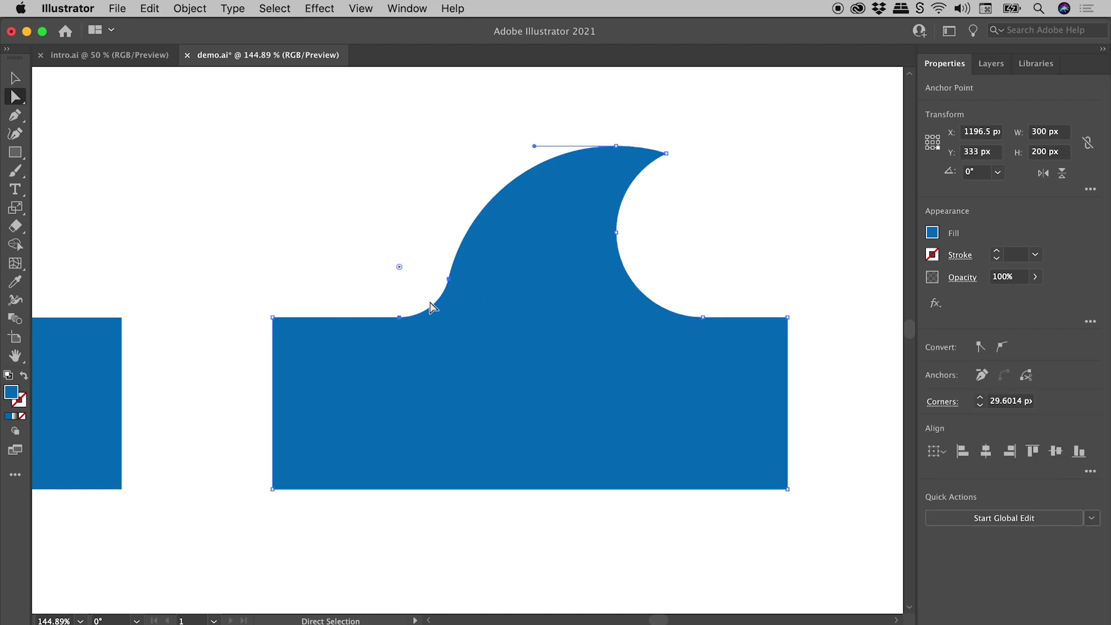
left_click_drag(399, 266, 136, 114)
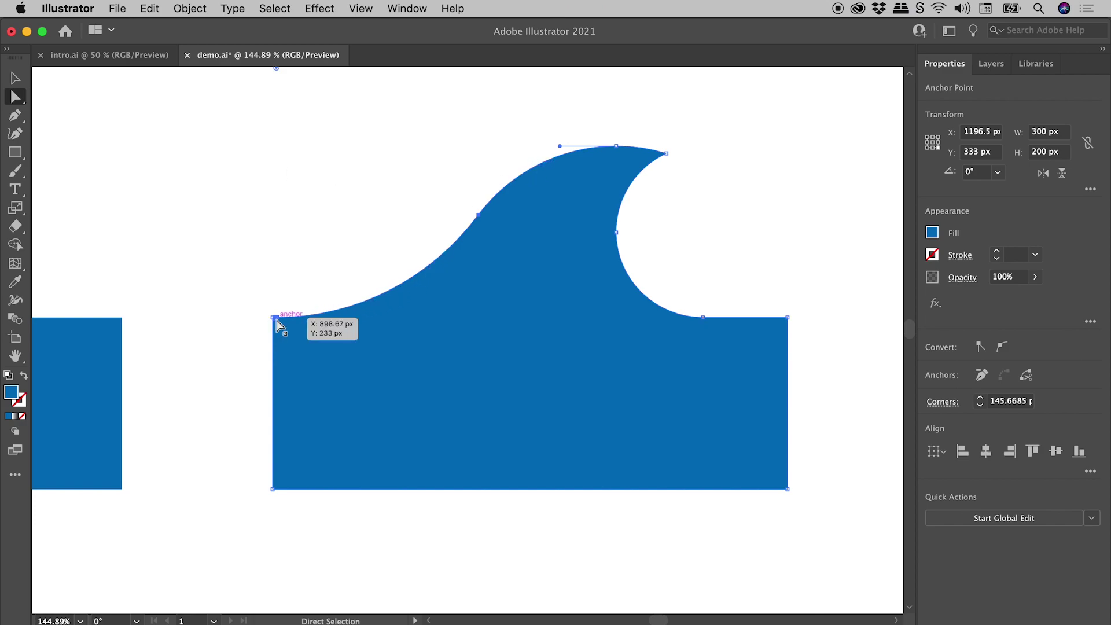
- Round the crest tip slightly (under 1 px) and fit the artboard in view
left_click(803, 176)
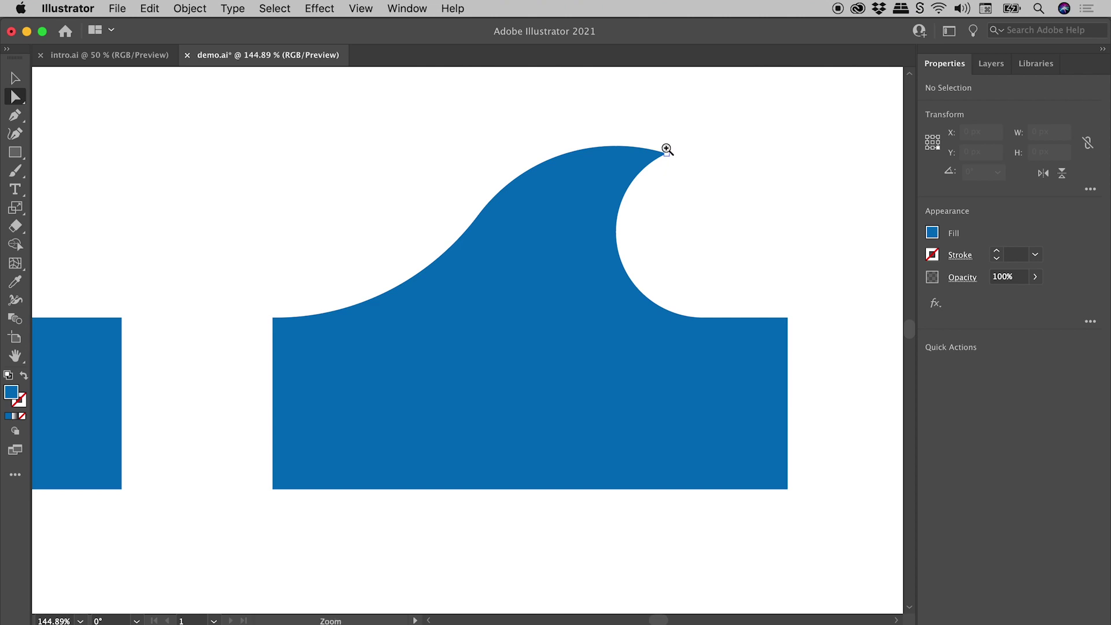
left_click_drag(672, 153, 837, 179)
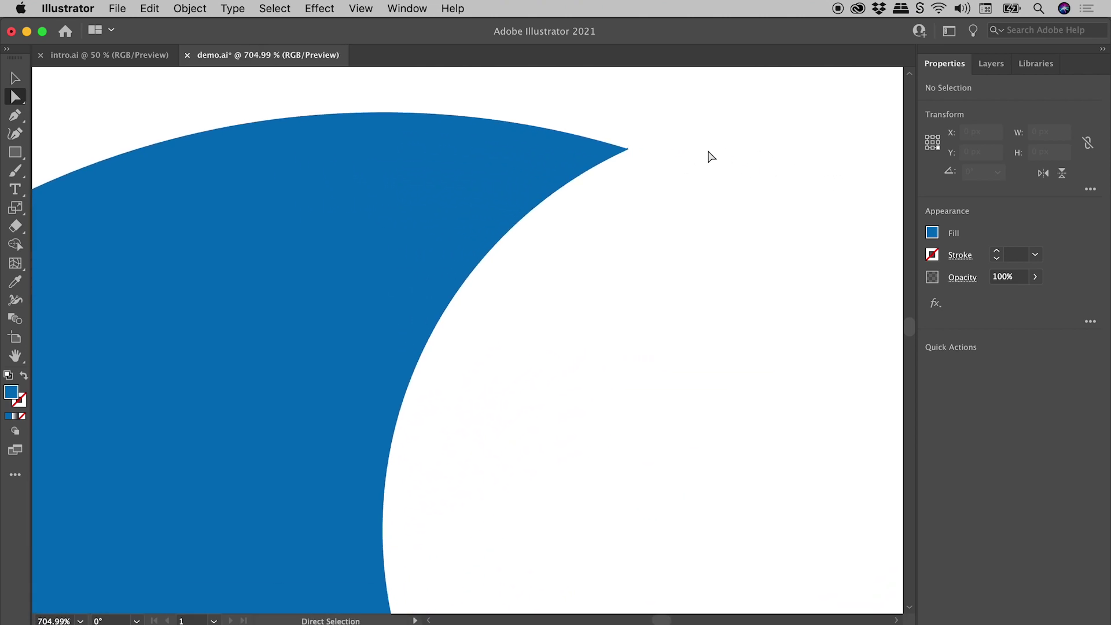
left_click_drag(666, 131, 615, 153)
left_click(703, 209)
scroll(394, 226, "down", 10)
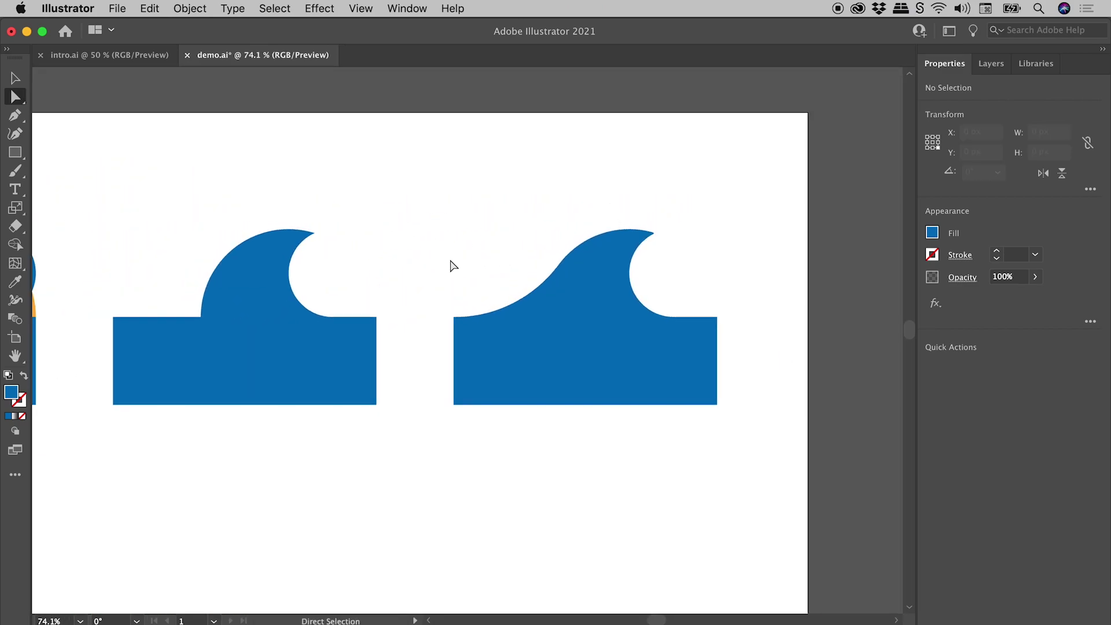
scroll(466, 272, "down", 2)
key("super+0")
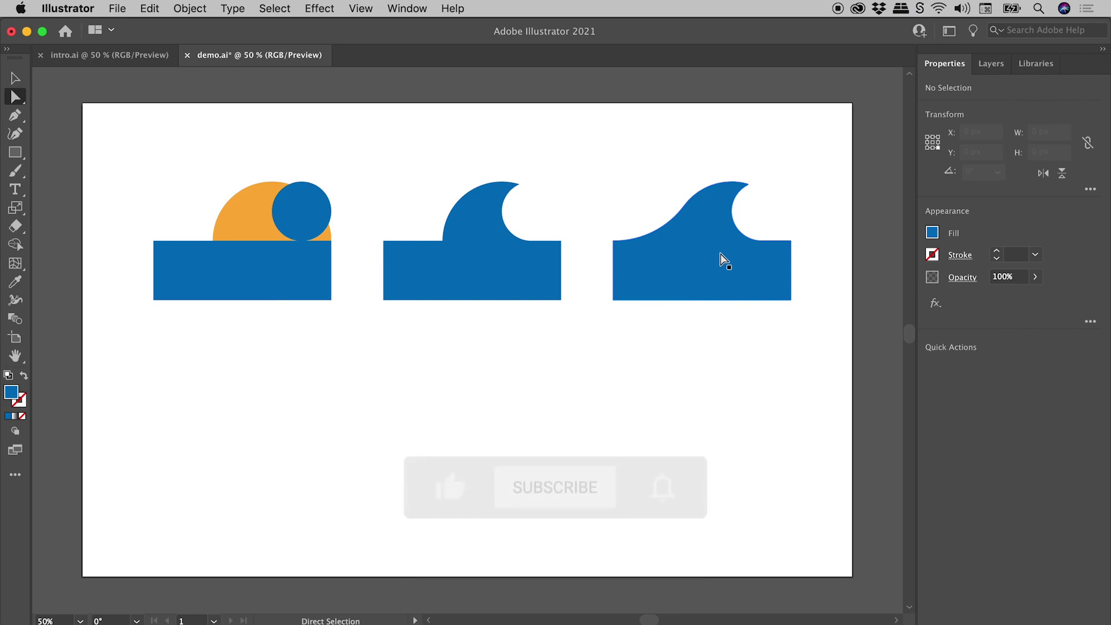
- Alt-drag one copy of the smooth wave onto a second row below the sun artwork, deleting the extra copy
left_click(16, 80)
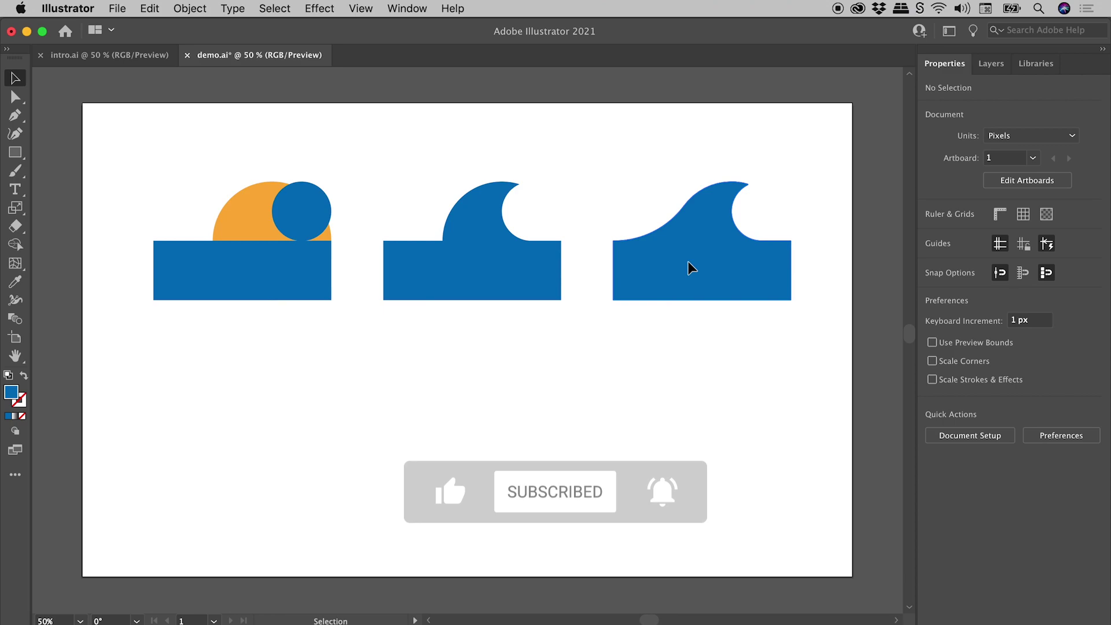
left_click_drag(690, 266, 233, 418)
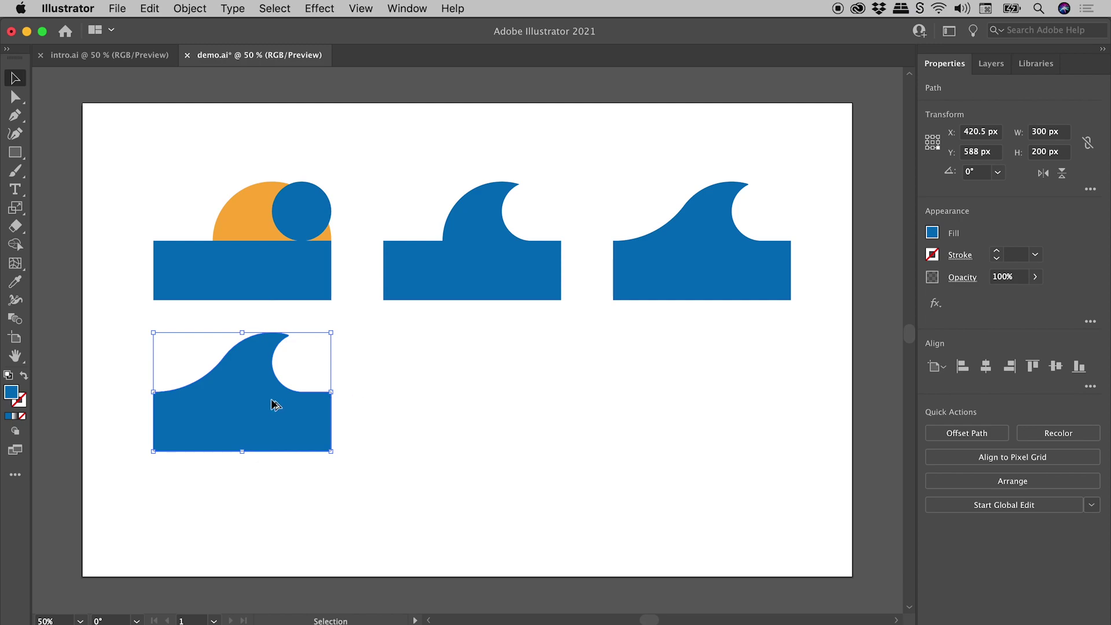
left_click_drag(276, 401, 423, 405)
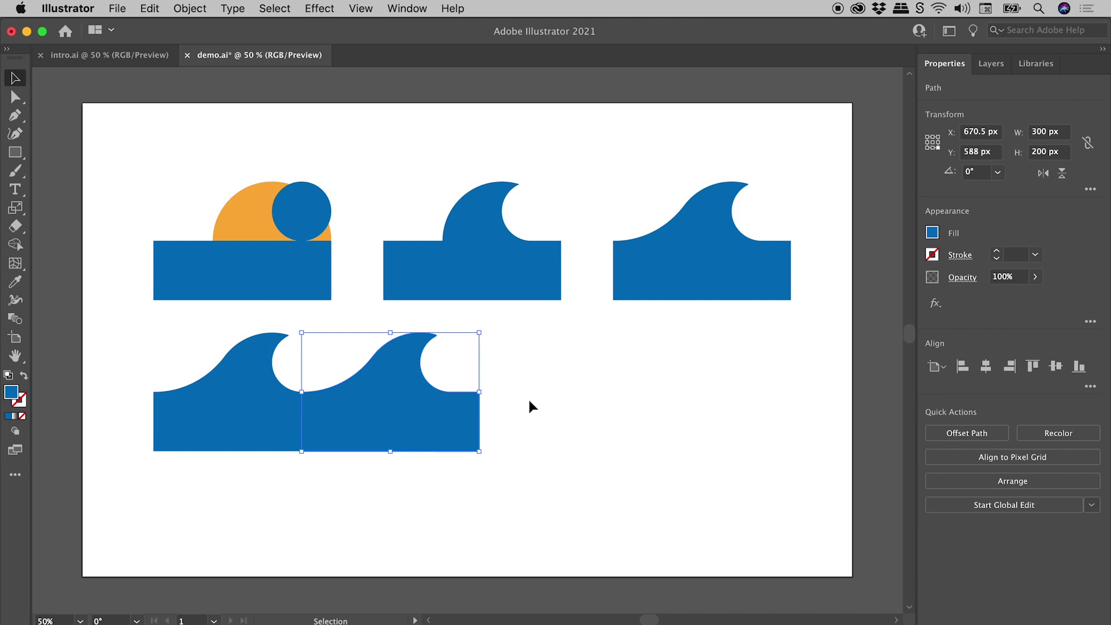
key("Delete")
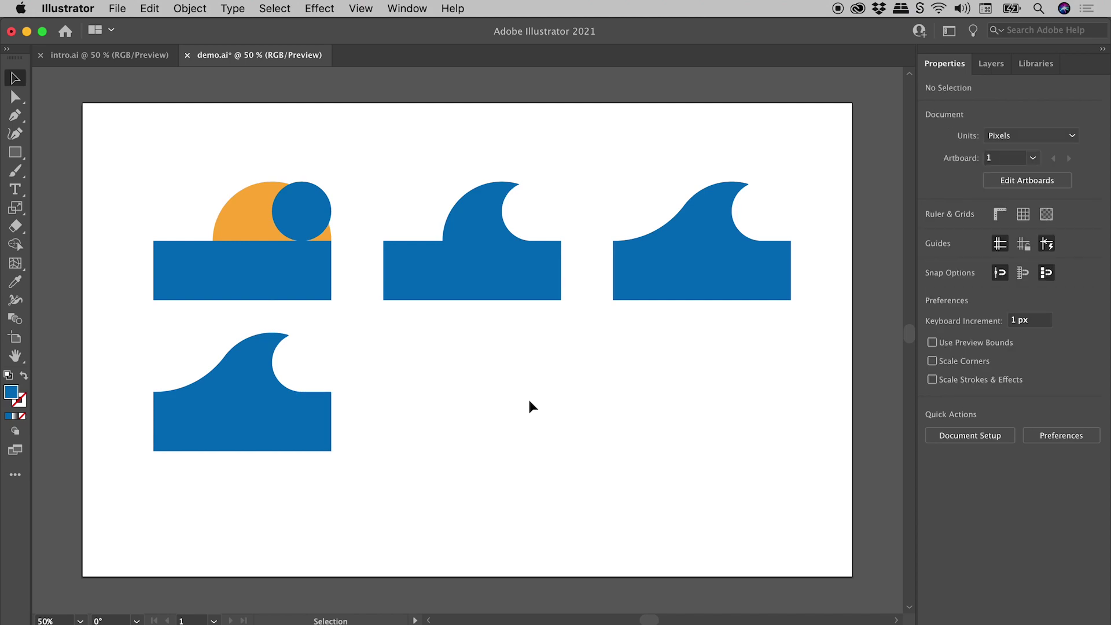
- Apply Effect > Distort & Transform > Transform to the lower wave with a 300 px horizontal move
left_click(215, 395)
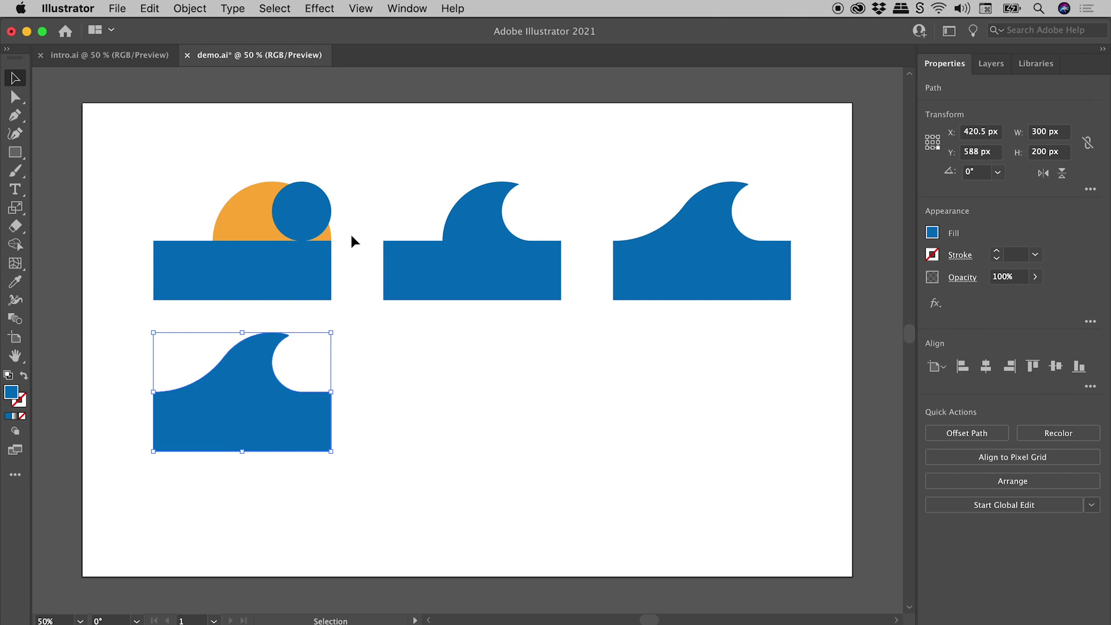
left_click(319, 8)
mouse_move(434, 153)
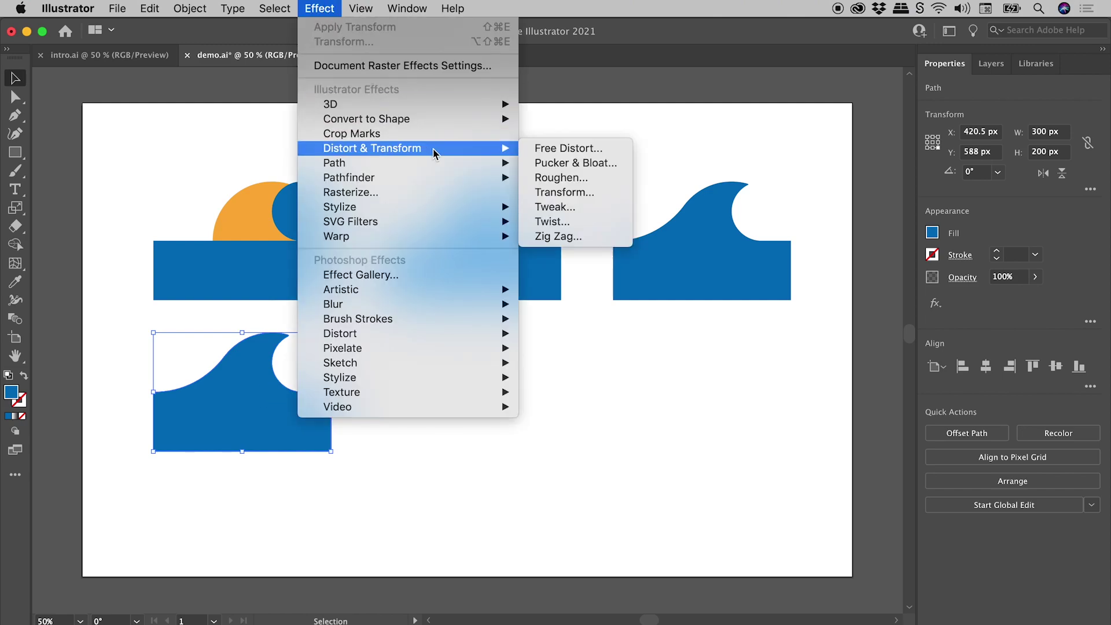
left_click(591, 192)
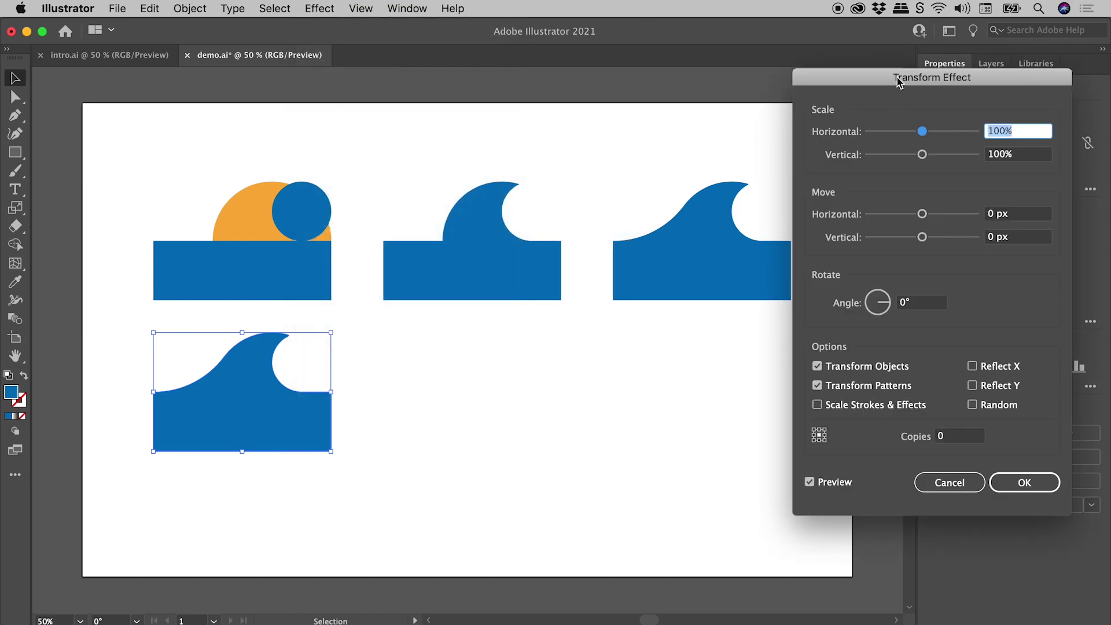
left_click_drag(897, 77, 786, 89)
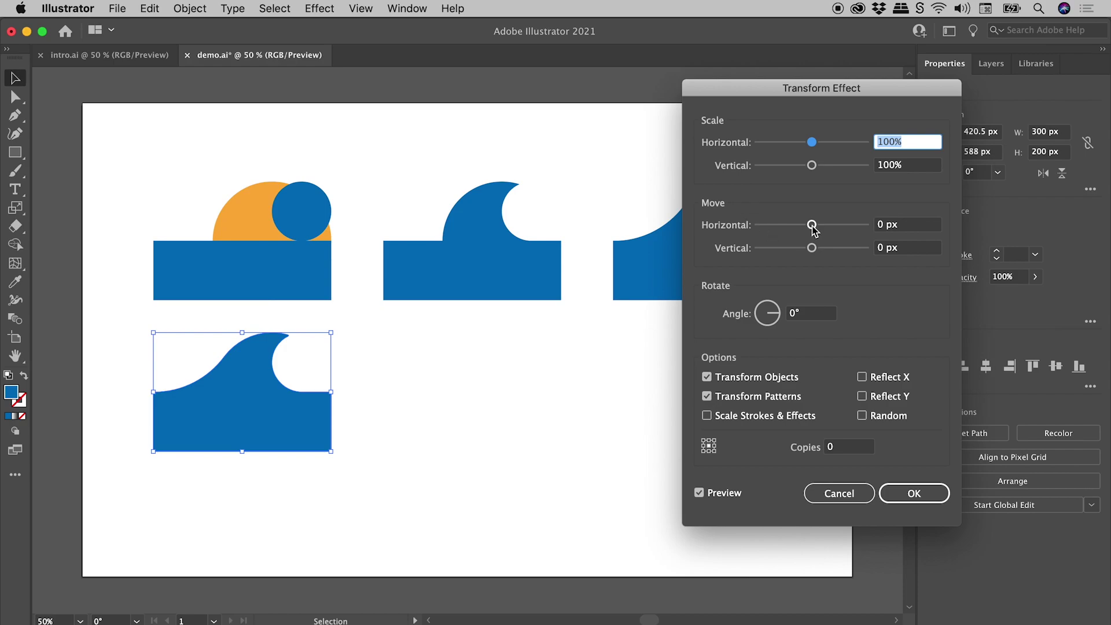
left_click_drag(811, 226, 886, 229)
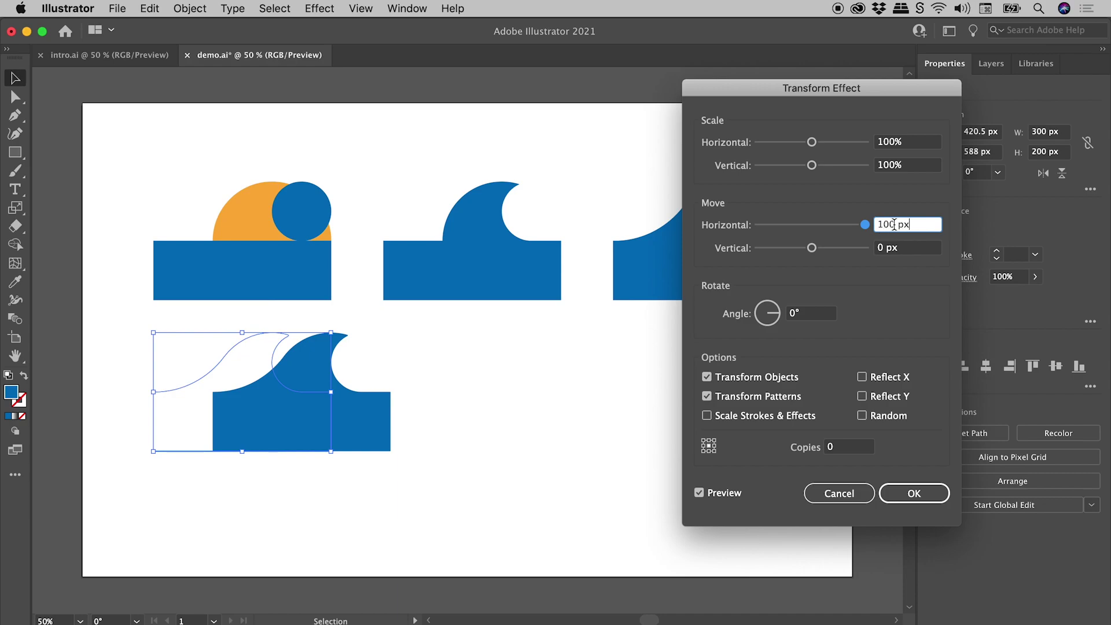
triple_click(908, 225)
type("300")
key("Tab")
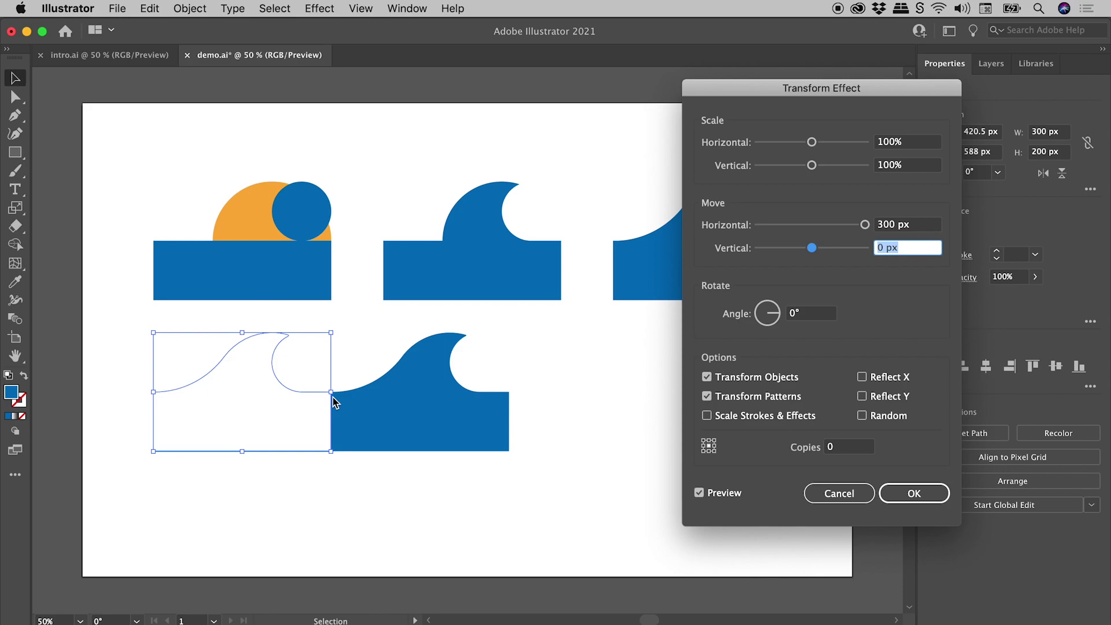
- Set the Transform effect to a 250 px horizontal move with 3 copies and confirm it
left_click(921, 225)
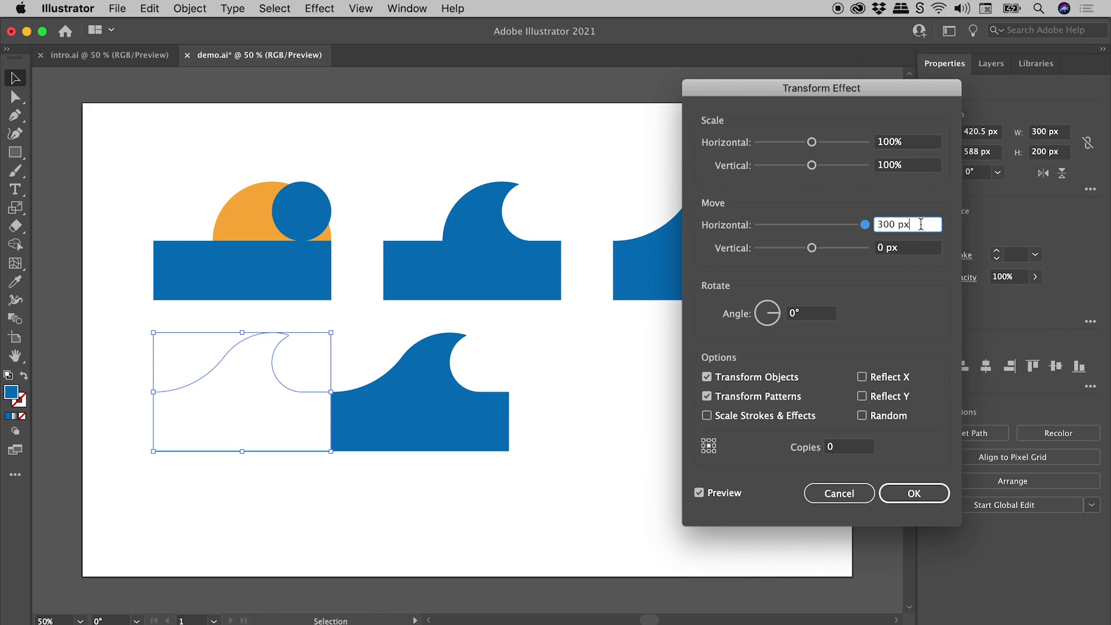
triple_click(921, 224)
key("shift+Down")
key("shift+Down")
key("shift+Down")
key("shift+Down")
key("shift+Down")
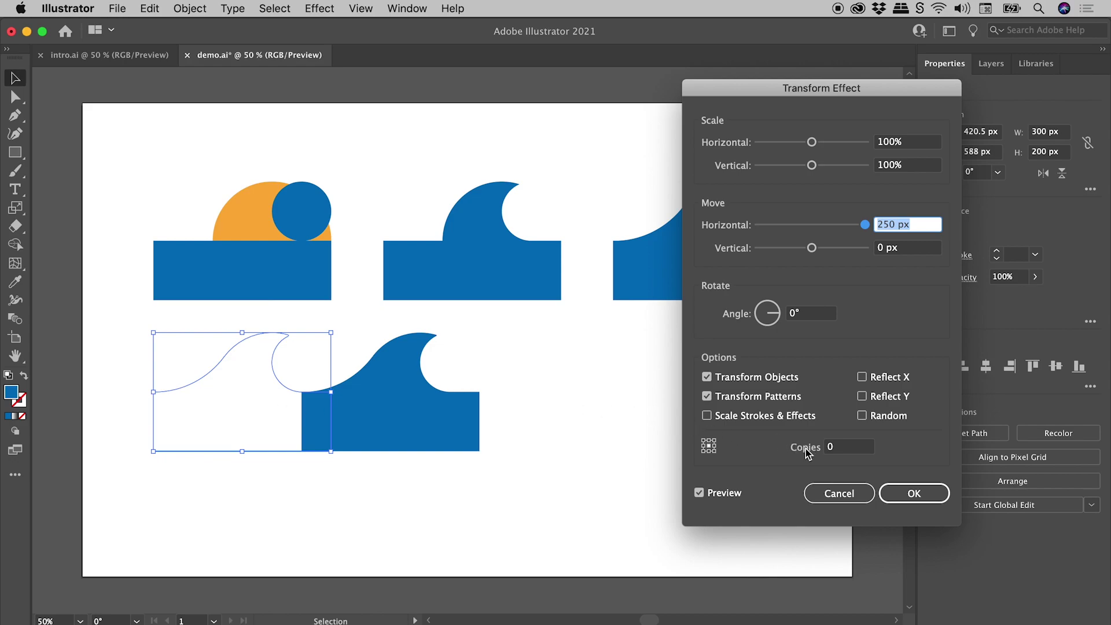
left_click(844, 448)
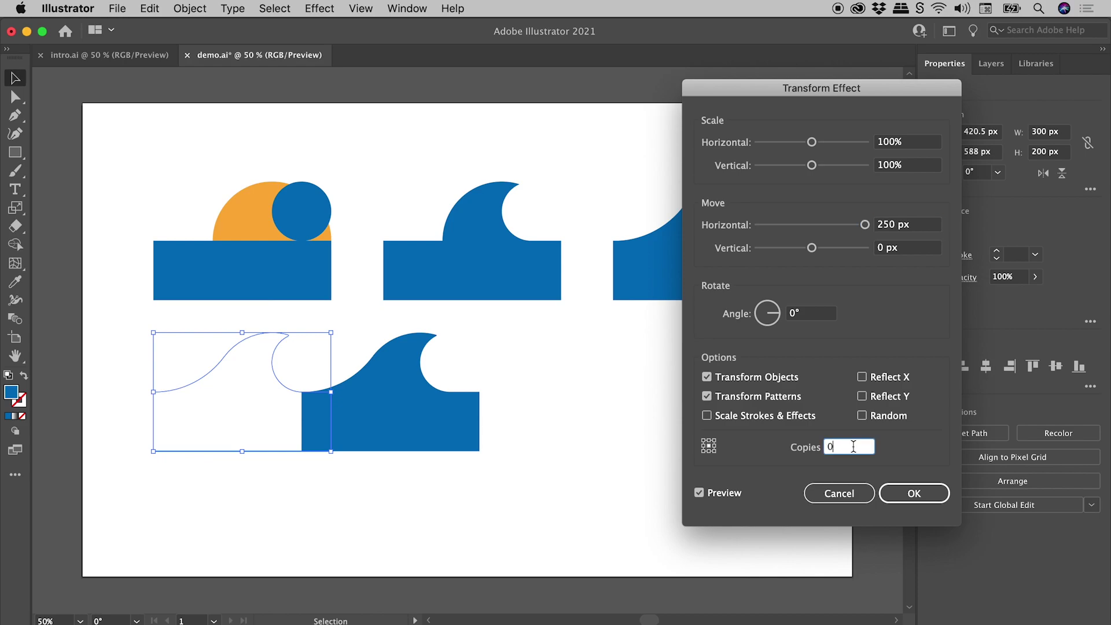
key("Up")
key("Up")
key("Up")
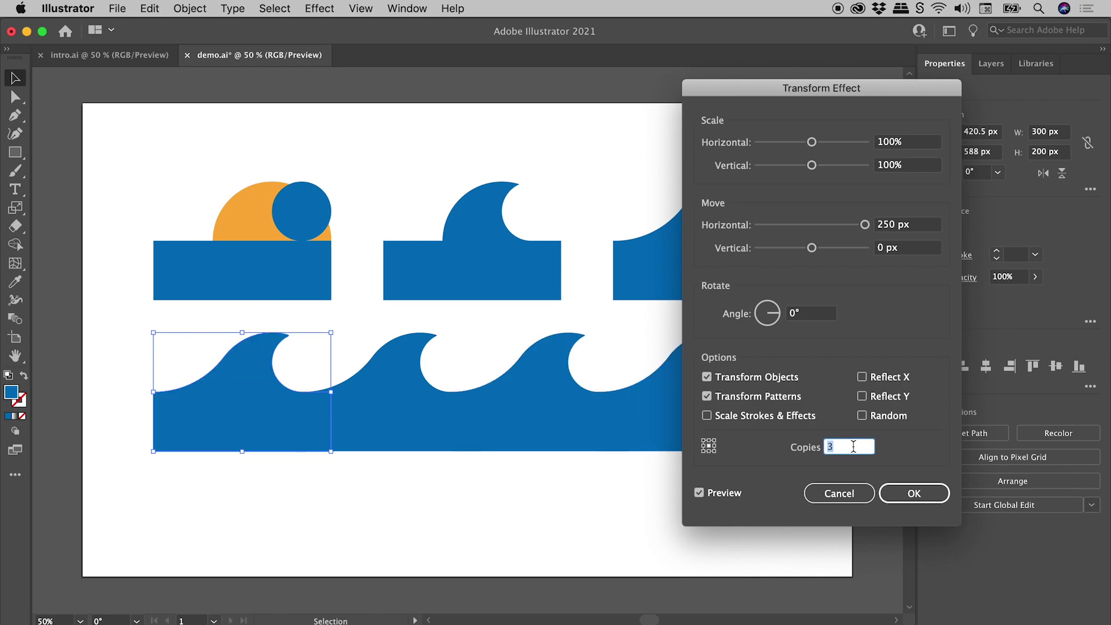
left_click_drag(747, 94, 775, 103)
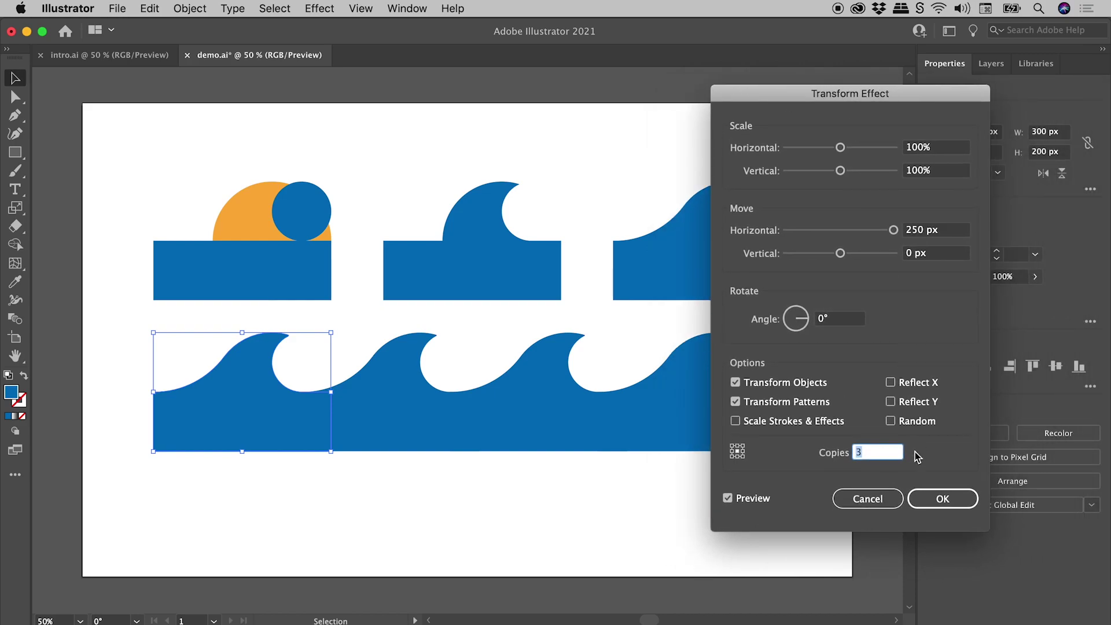
left_click(928, 498)
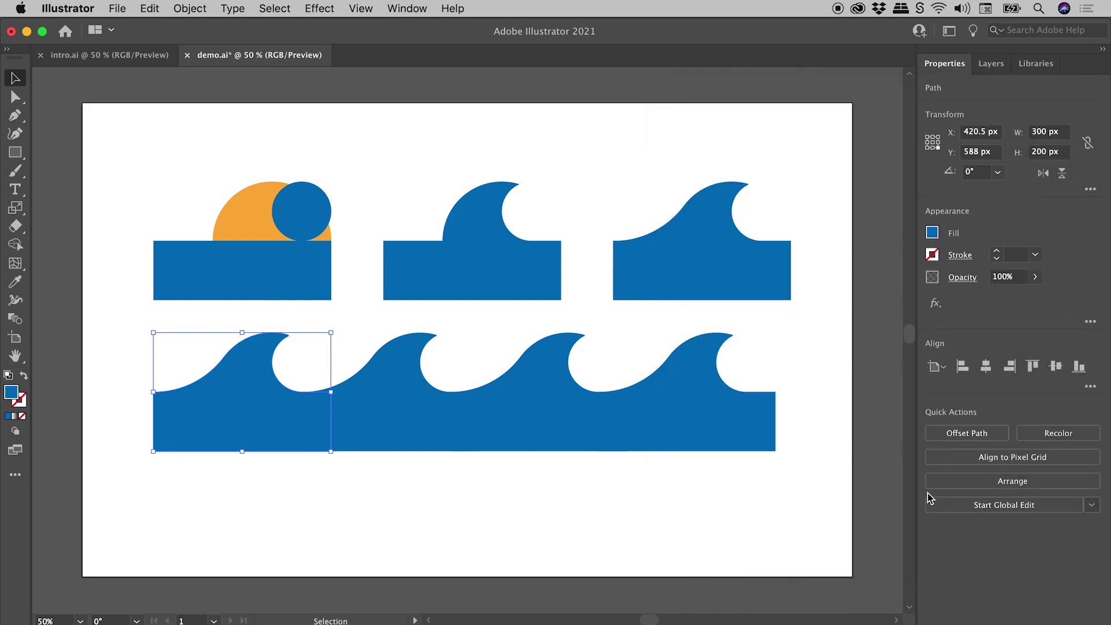
left_click(564, 503)
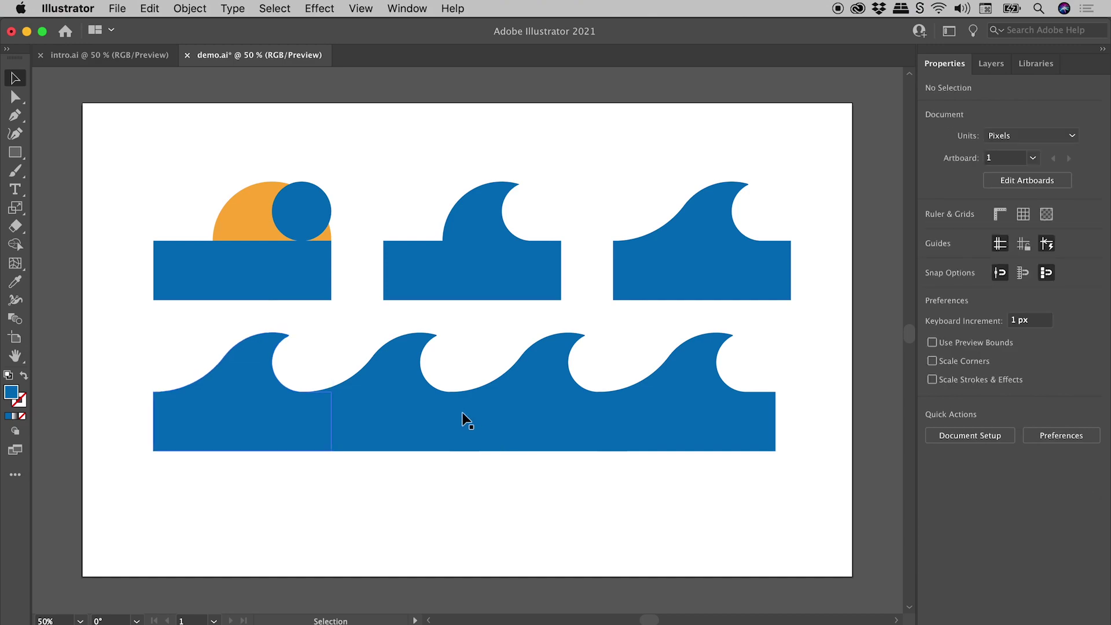
left_click(204, 405)
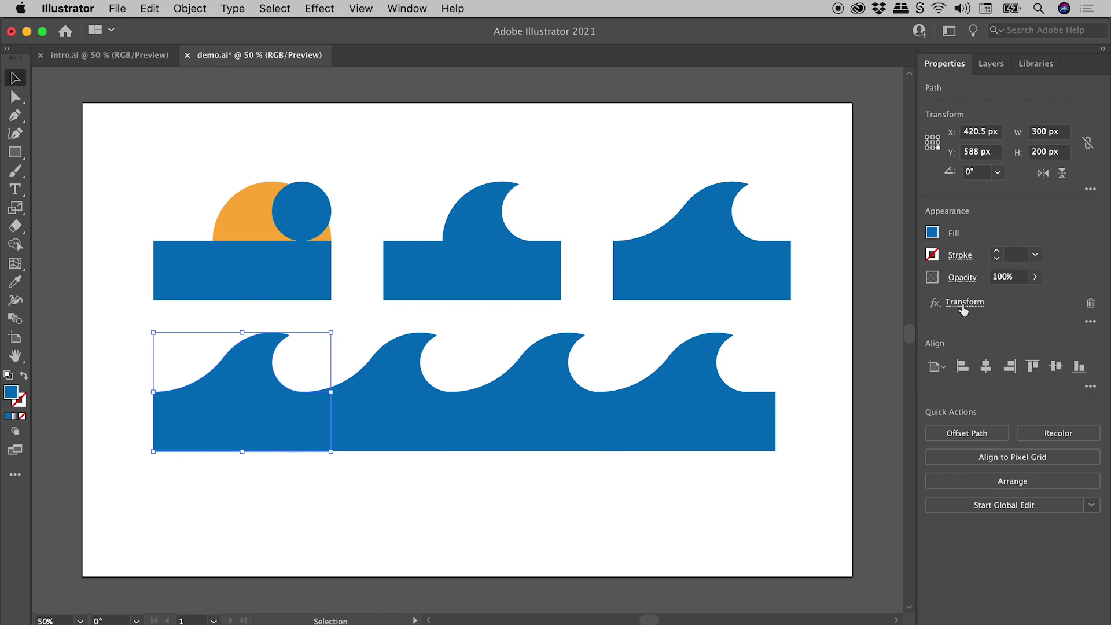
left_click(963, 306)
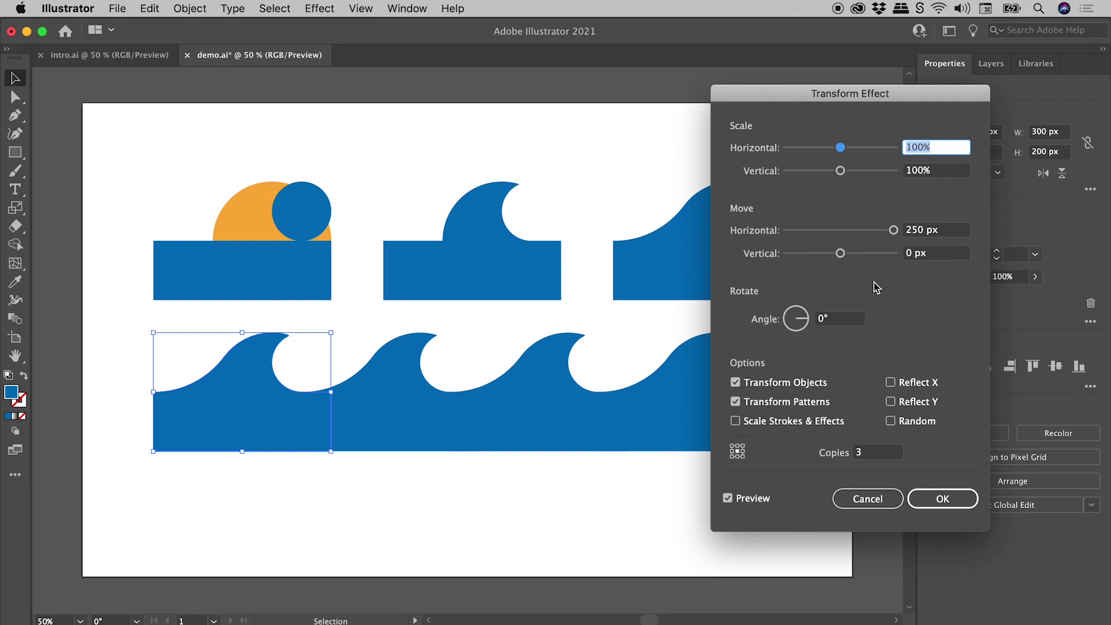
left_click(957, 231)
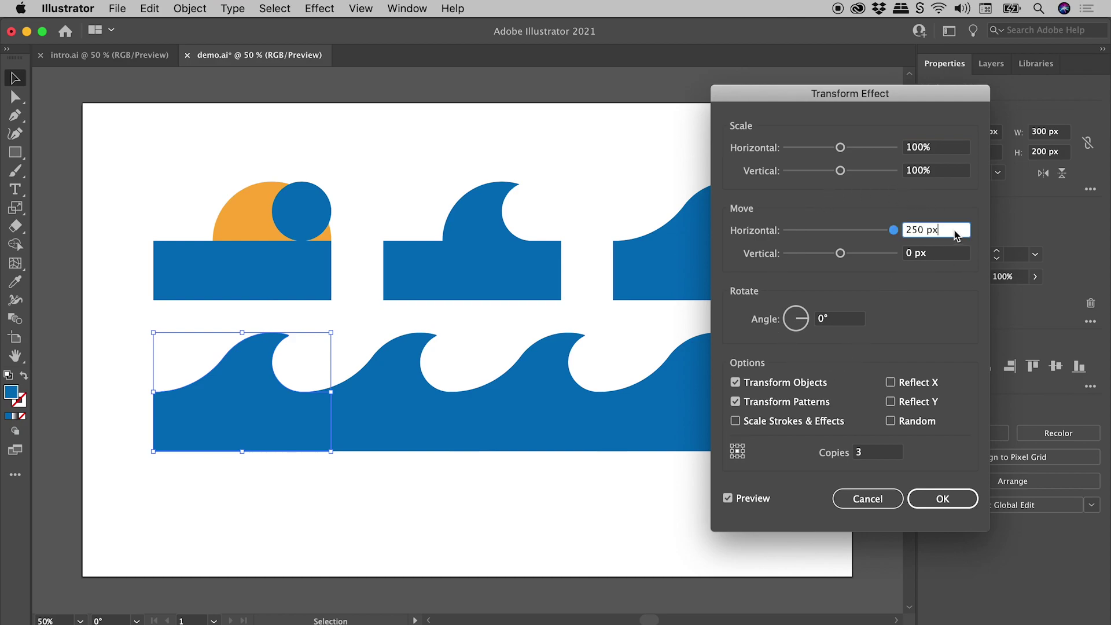
key("shift+Up")
key("shift+Up")
key("shift+Up")
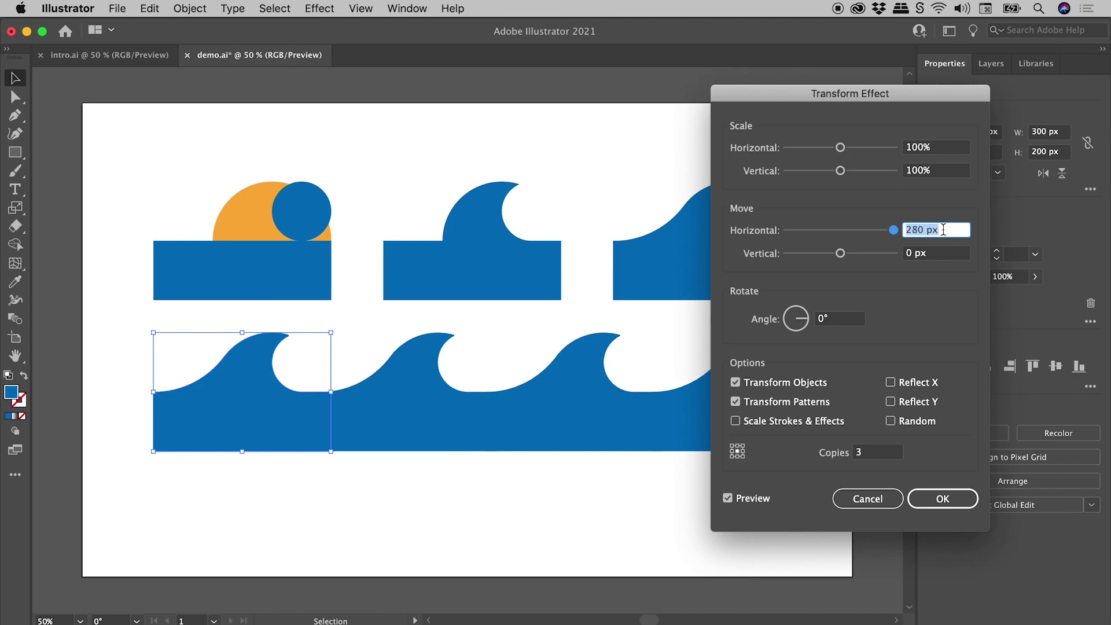
left_click(879, 454)
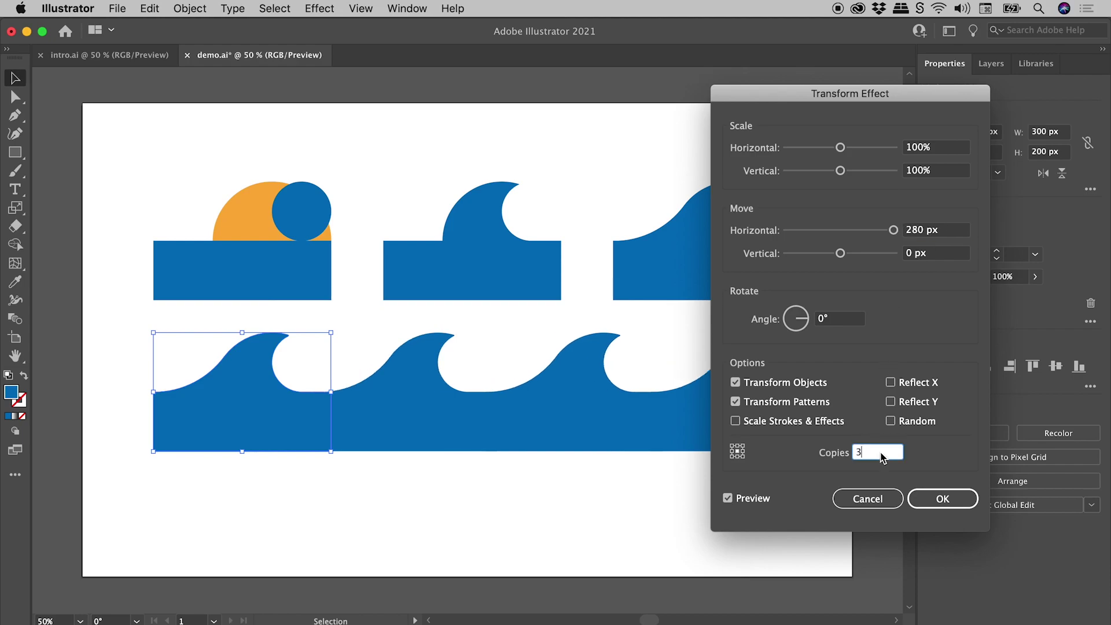
key("Down")
key("Down")
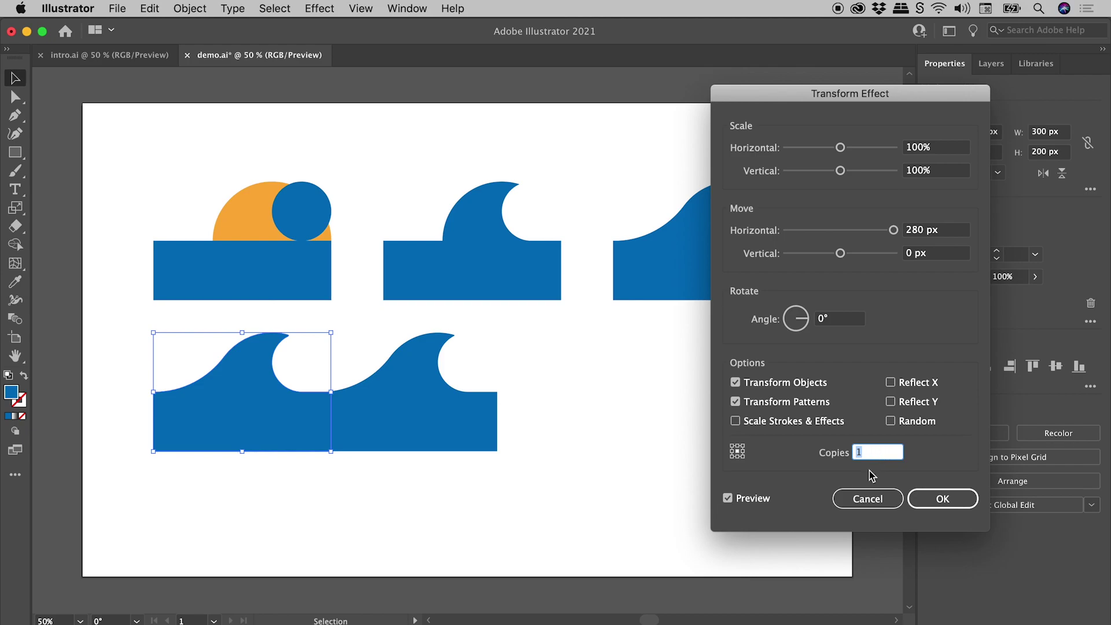
left_click(865, 497)
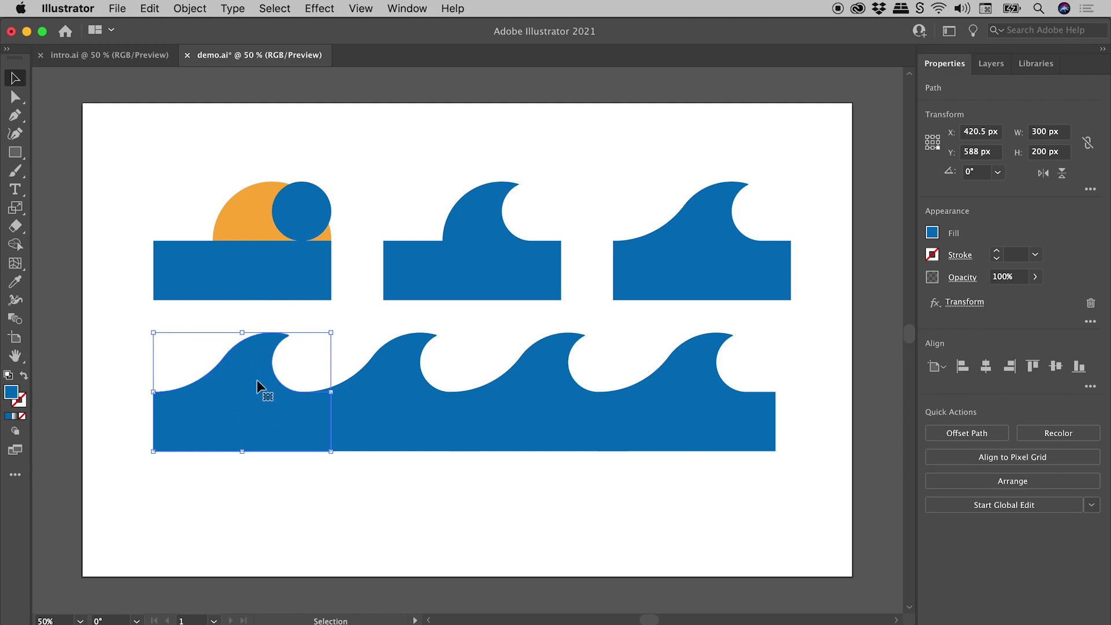
- Check the artwork in Outline view, then switch back to Preview
left_click(362, 8)
left_click(373, 44)
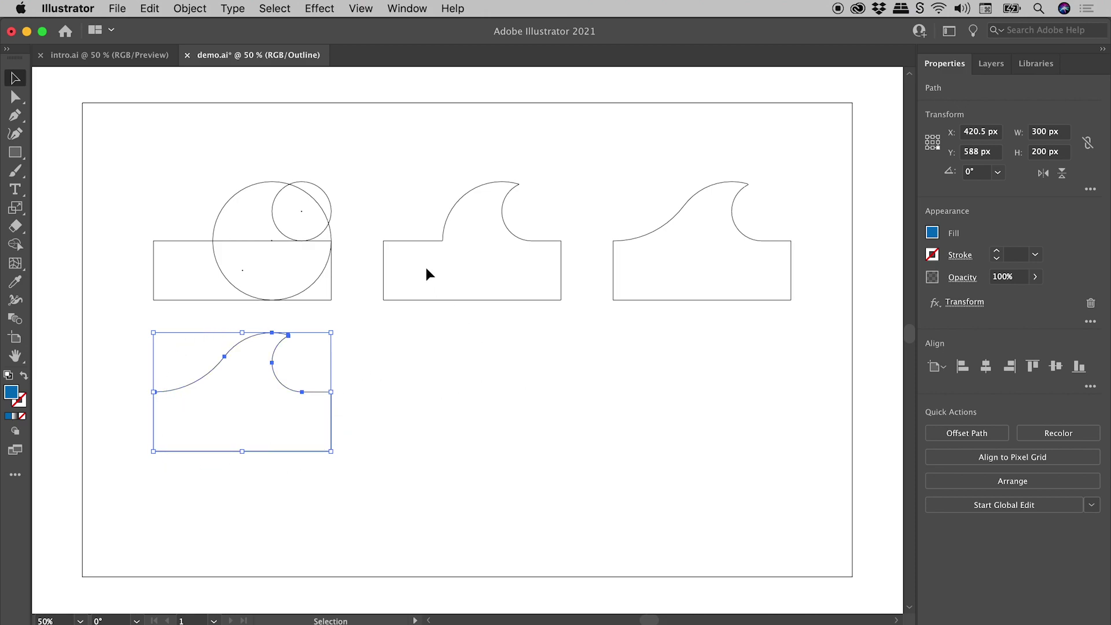
left_click(365, 8)
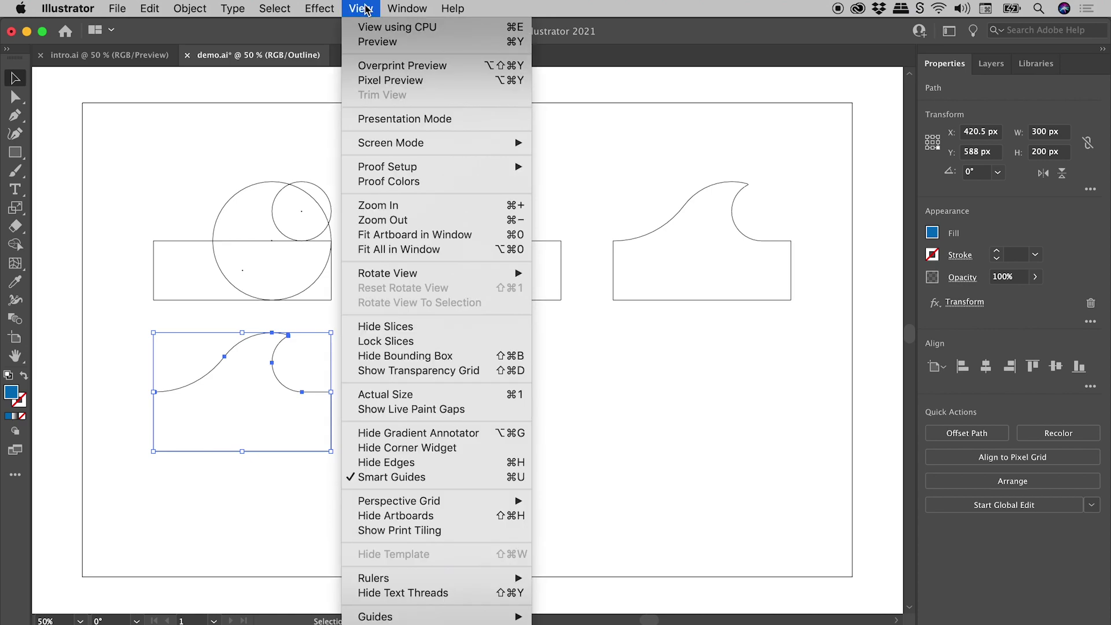
left_click(377, 44)
- Move all the artwork up about 80 px and place a copy of the wave row directly below
key("super+shift+a")
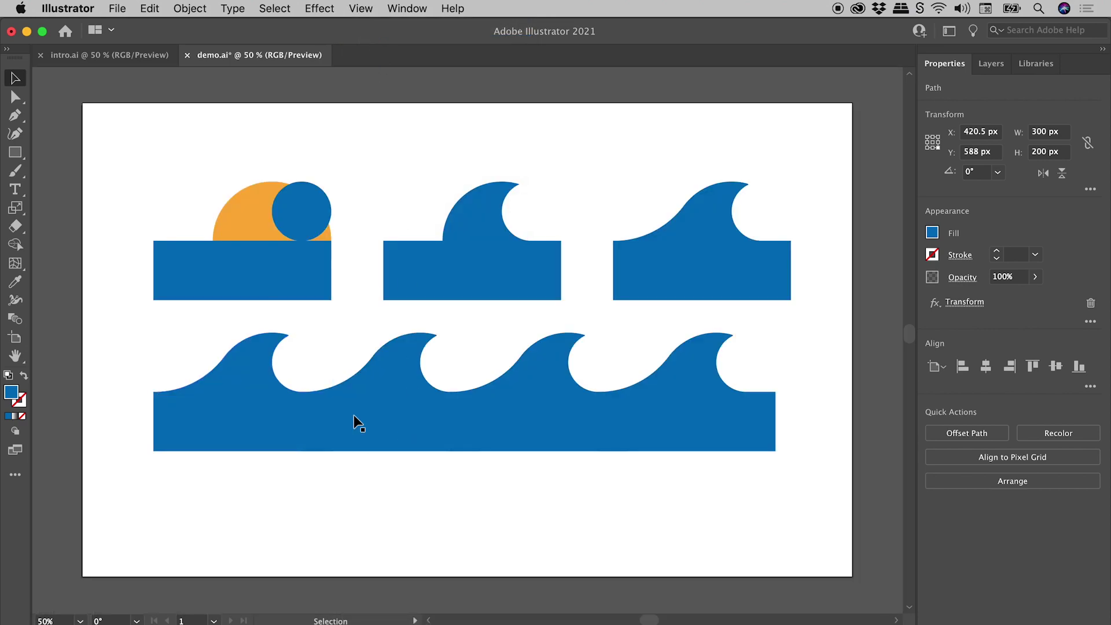
left_click_drag(186, 152, 763, 482)
left_click_drag(709, 412, 709, 364)
left_click(646, 447)
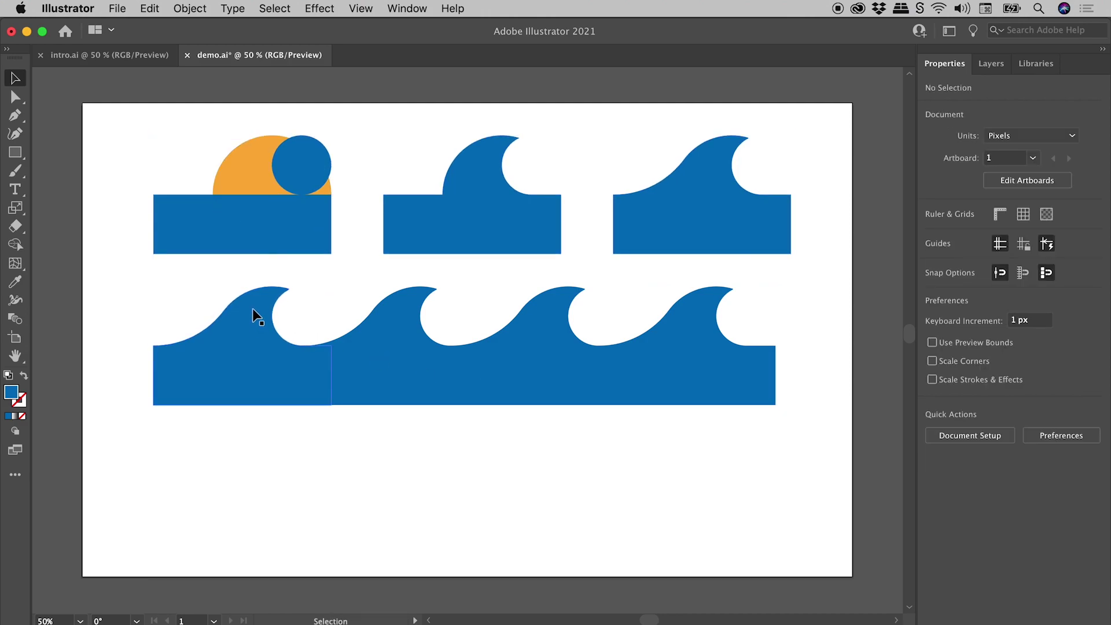
left_click_drag(252, 309, 258, 454)
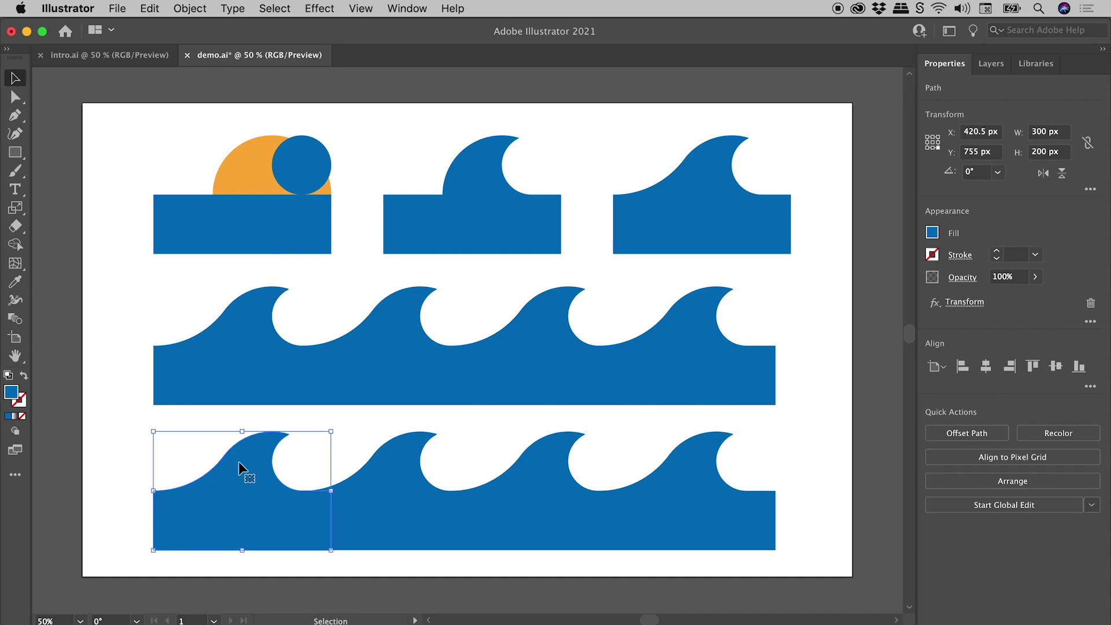
- Apply Expand Appearance to the lower wave row and verify its expanded paths in Outline view
left_click(183, 9)
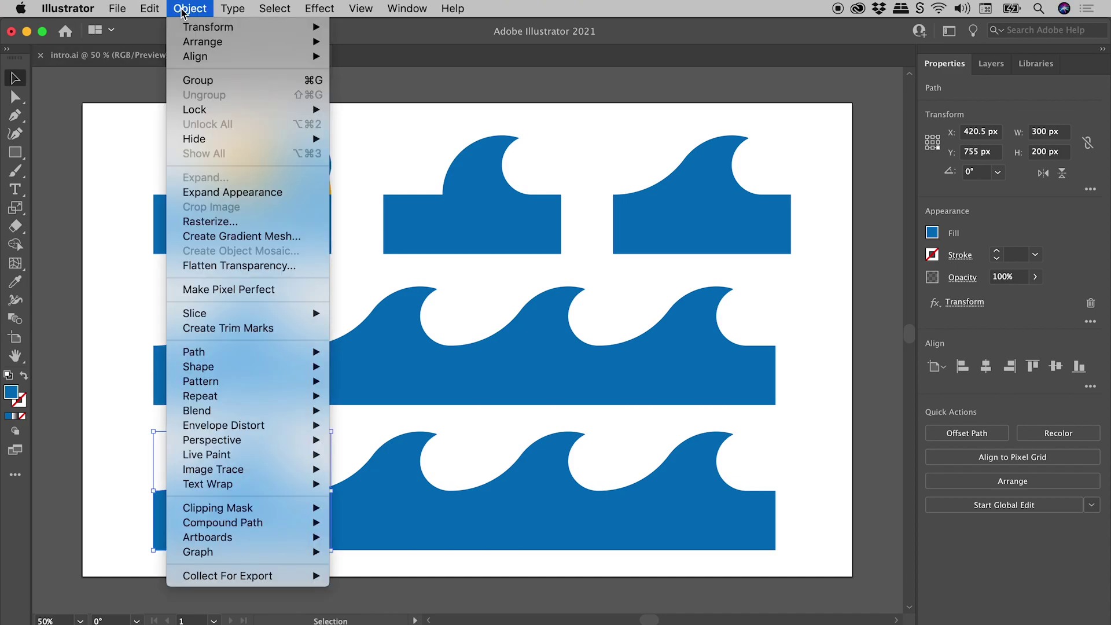
left_click(239, 192)
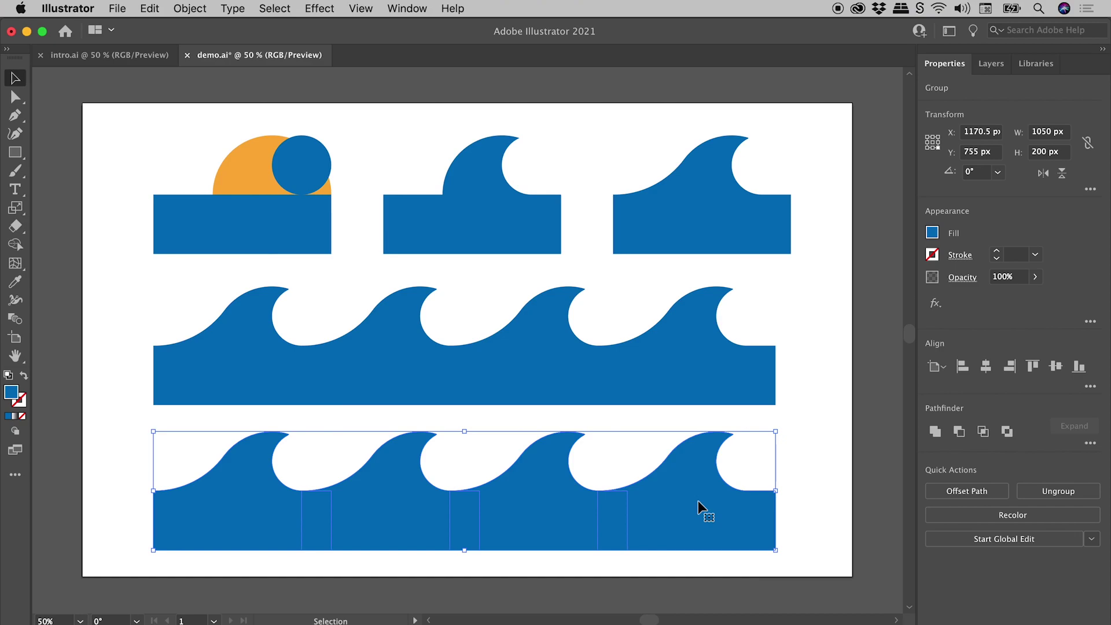
left_click(364, 9)
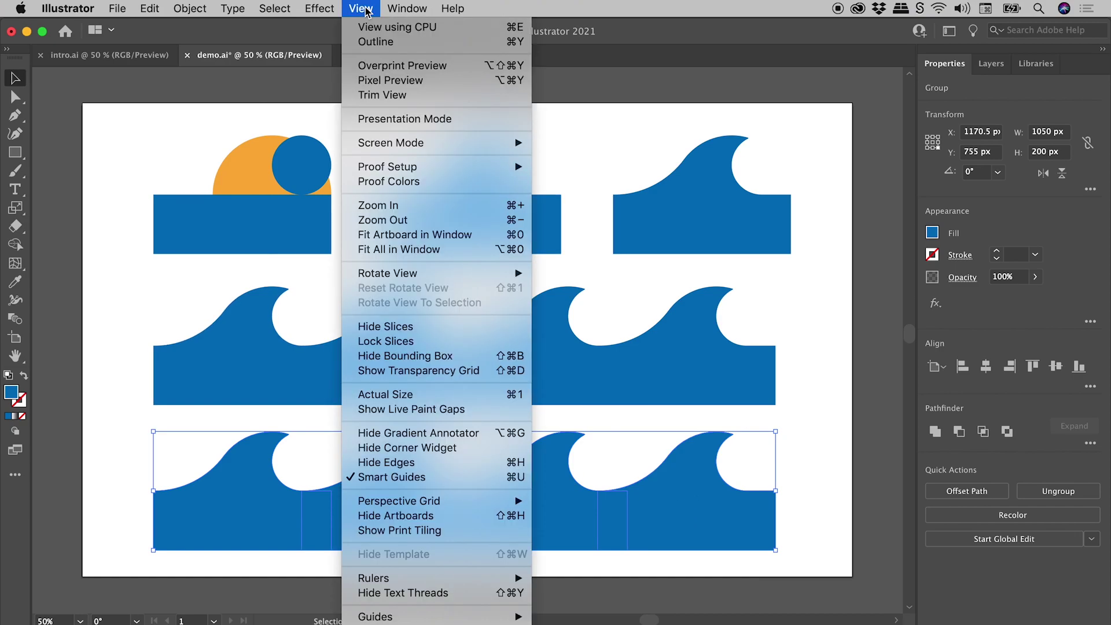
left_click(376, 41)
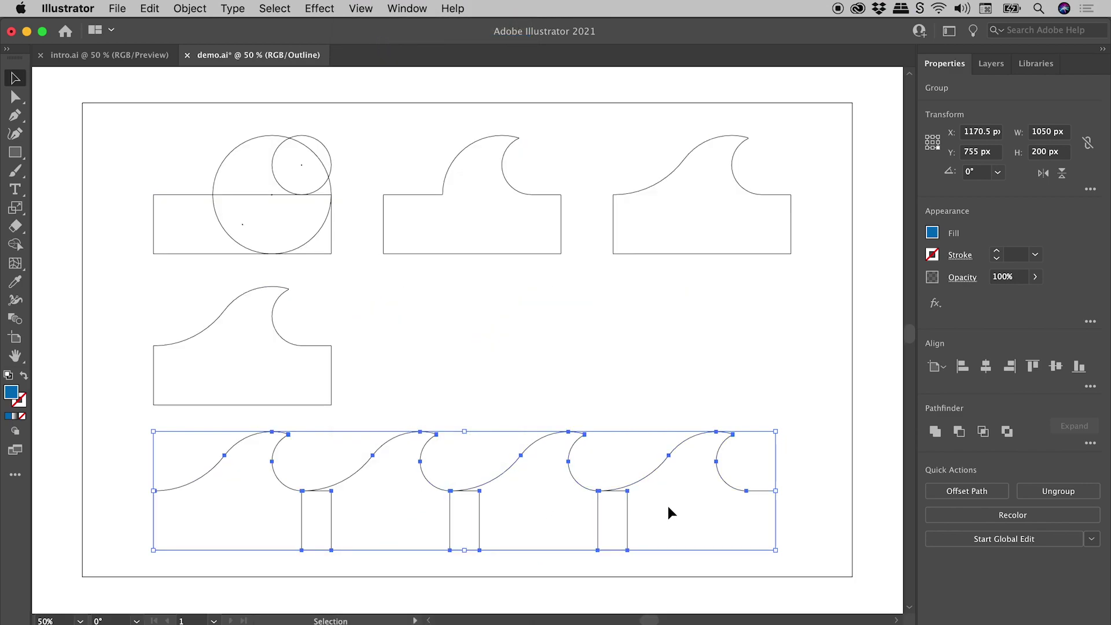
left_click(363, 11)
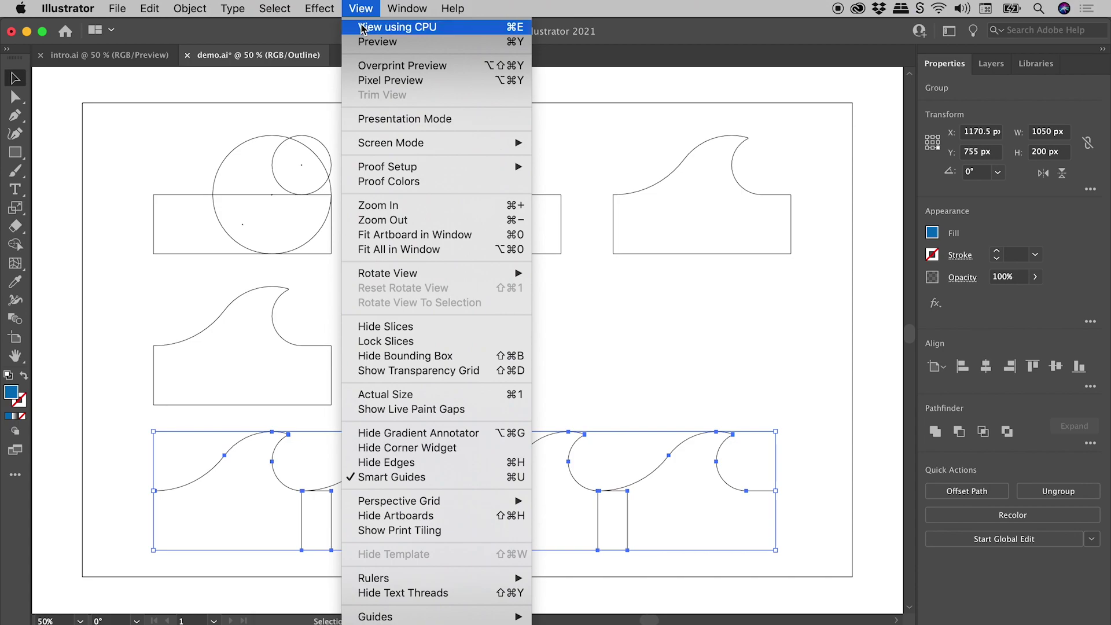
left_click(361, 44)
left_click(133, 461)
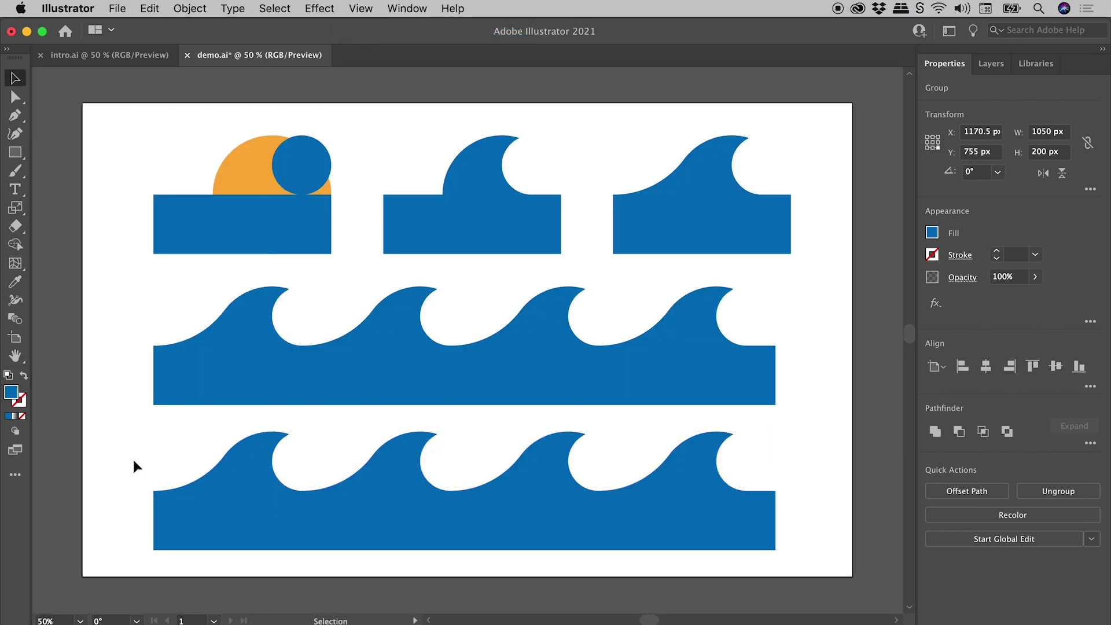
left_click(269, 491)
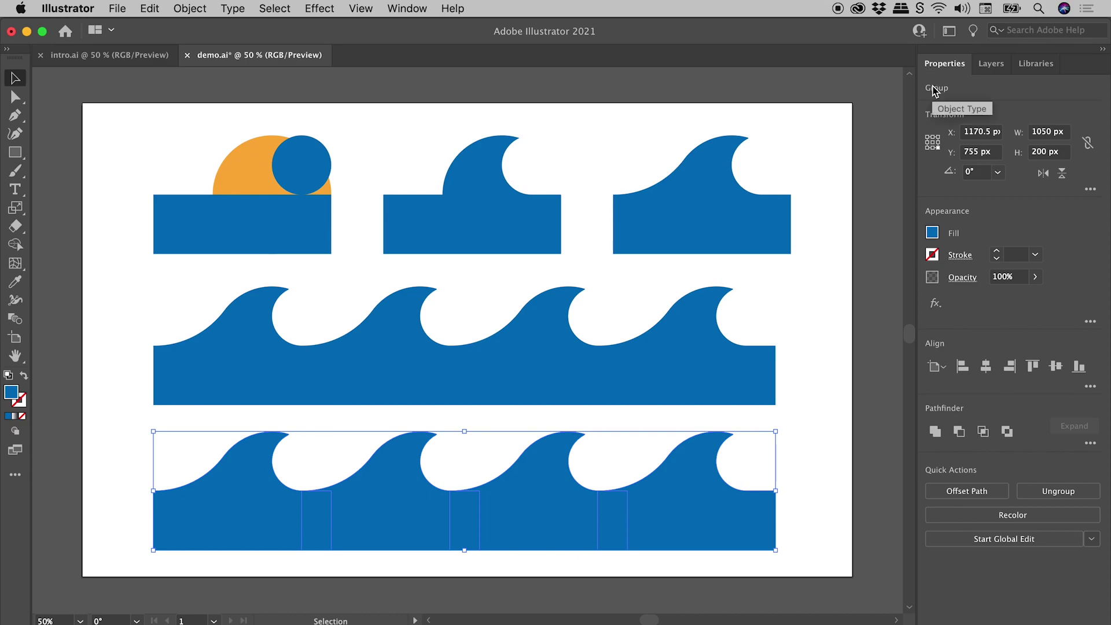
- Ungroup the expanded wave pieces and confirm each piece moves independently
right_click(550, 451)
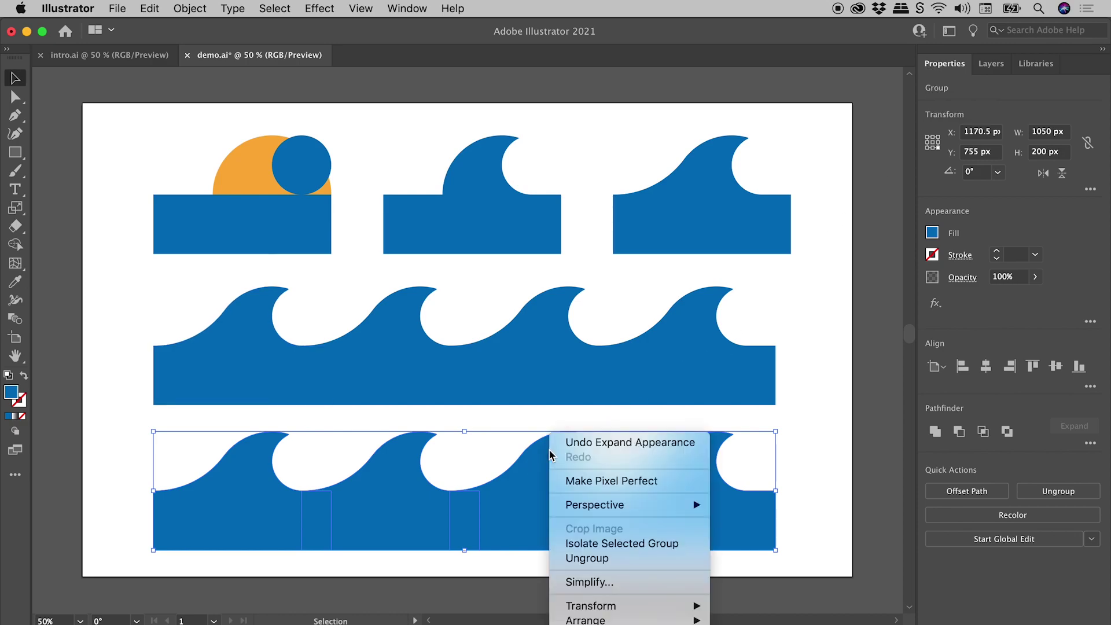
left_click(589, 560)
left_click(405, 557)
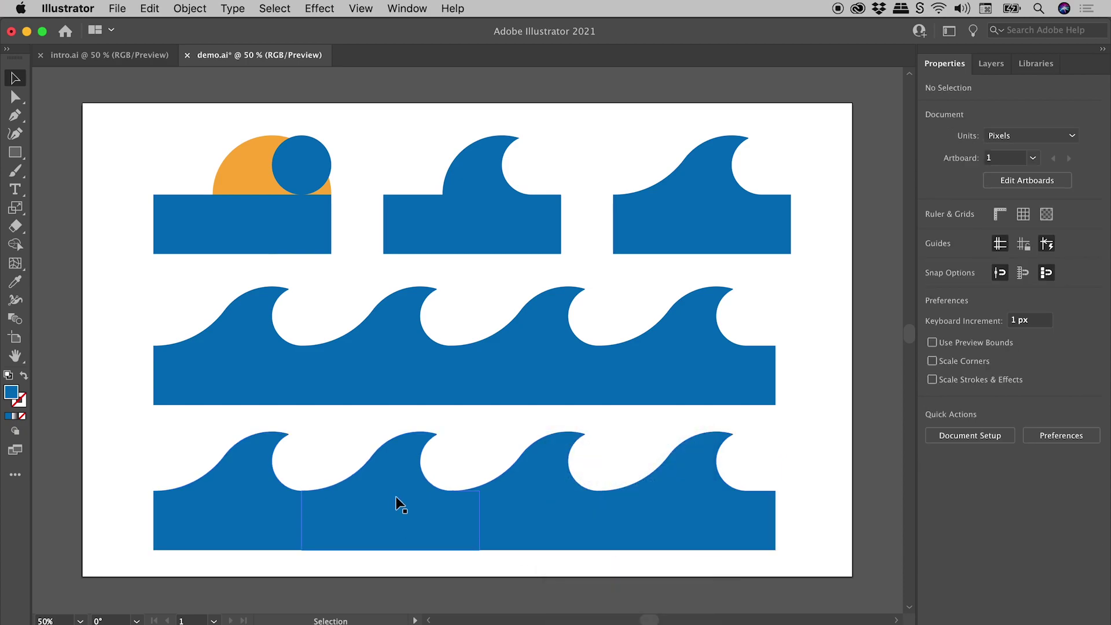
left_click_drag(396, 496, 412, 458)
mouse_move(507, 491)
left_mouse_down()
mouse_move(560, 528)
mouse_move(523, 489)
mouse_move(373, 489)
left_mouse_up()
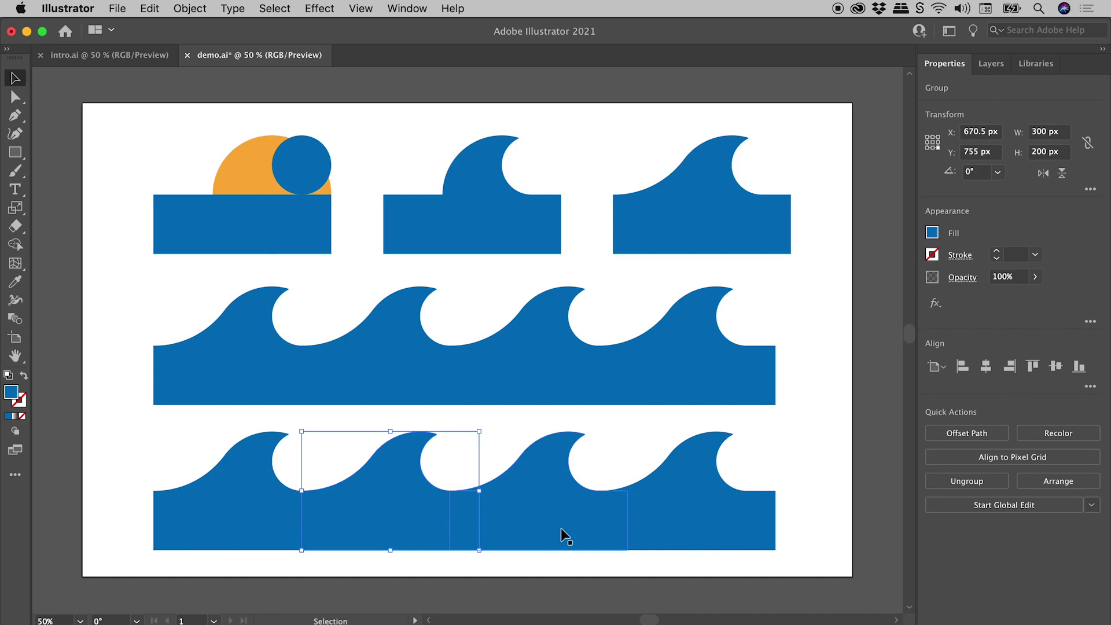
- Merge all the lower row's wave pieces into one shape with the Shape Builder tool
left_click_drag(112, 459, 732, 516)
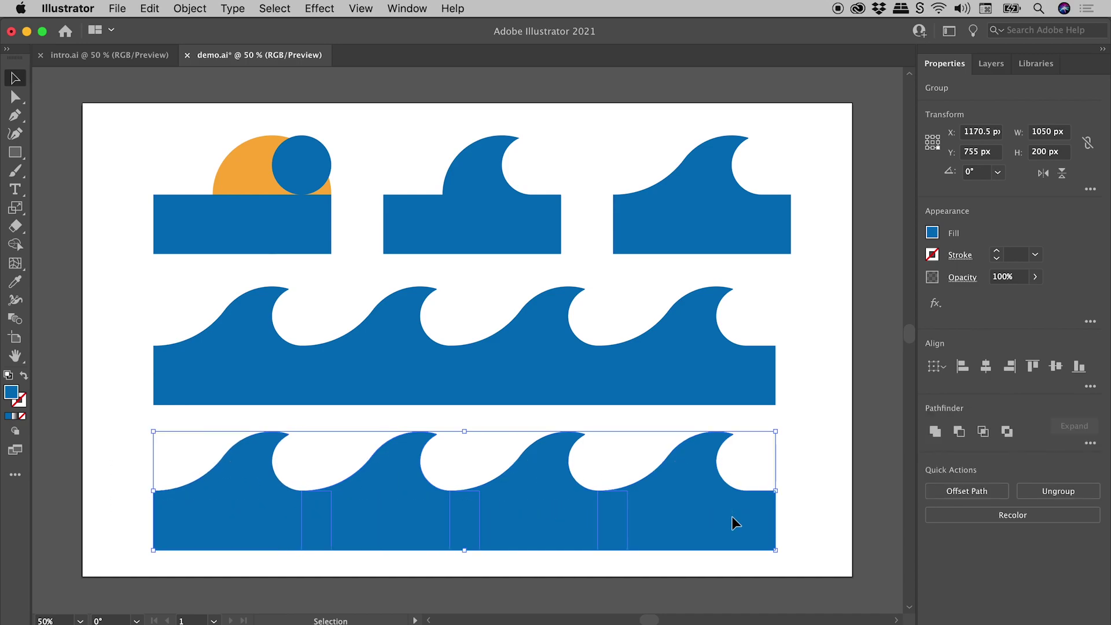
left_click(18, 246)
left_click_drag(234, 507, 707, 503)
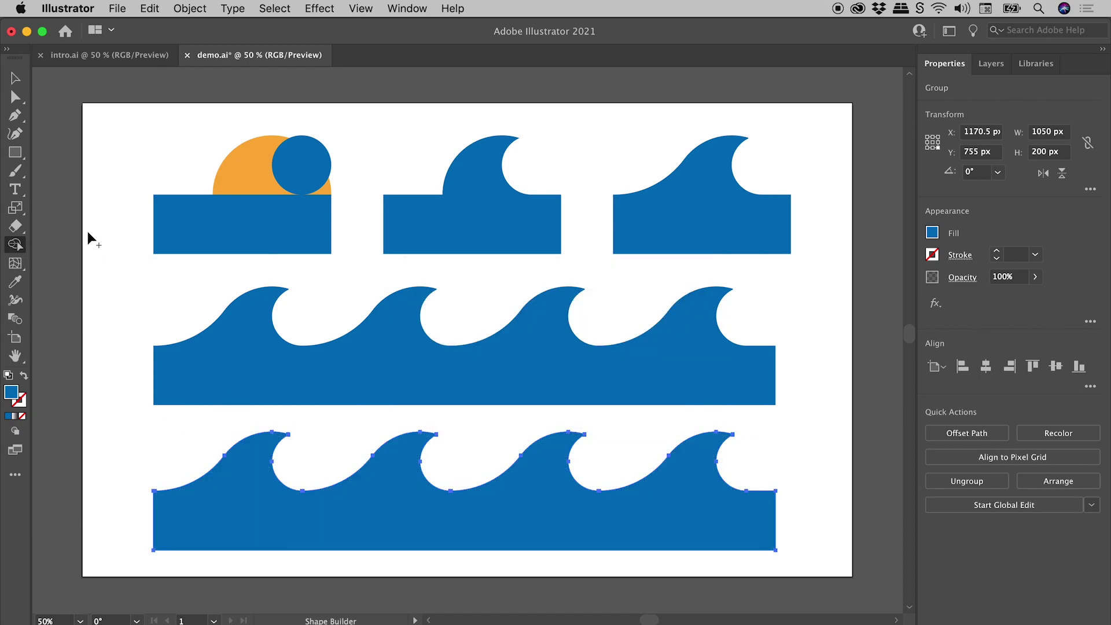
key("v")
left_click(84, 300)
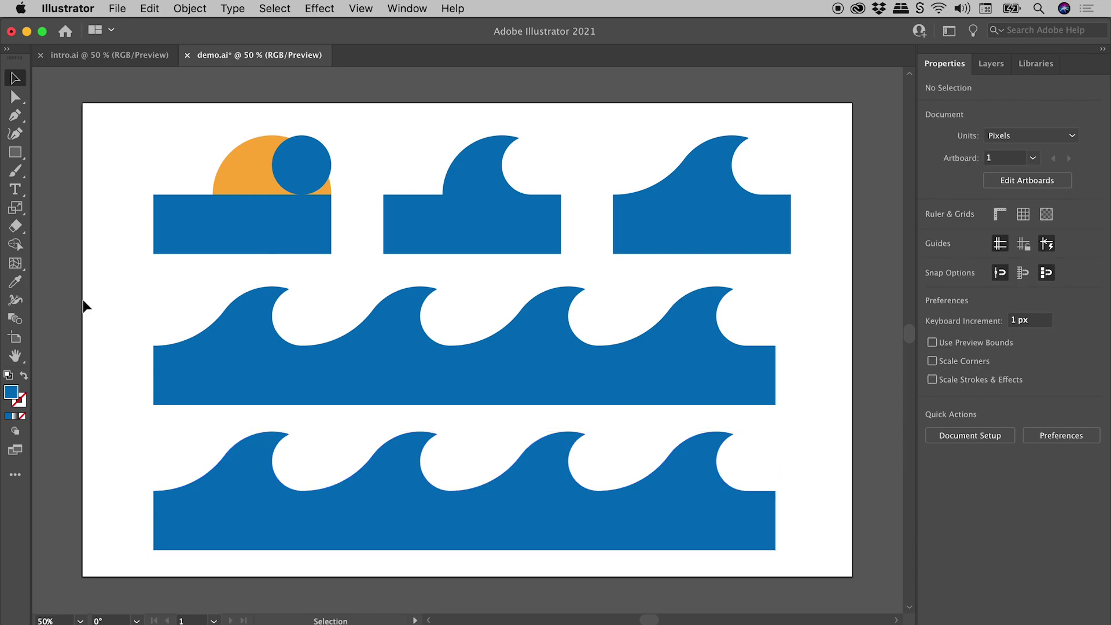
left_click(261, 510)
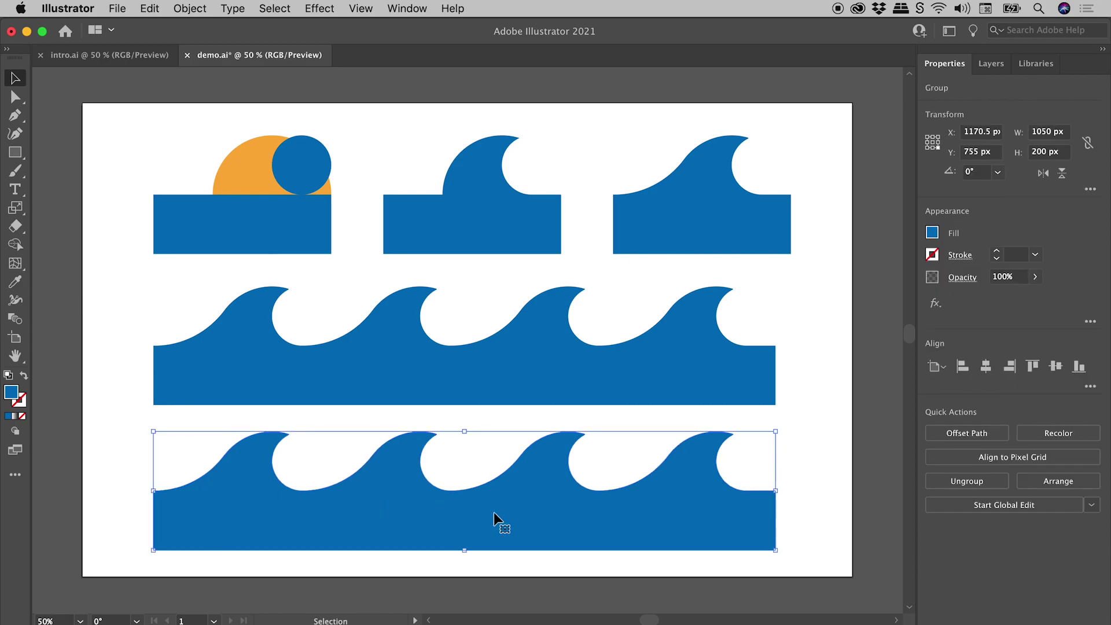
left_click(121, 427)
left_click(363, 8)
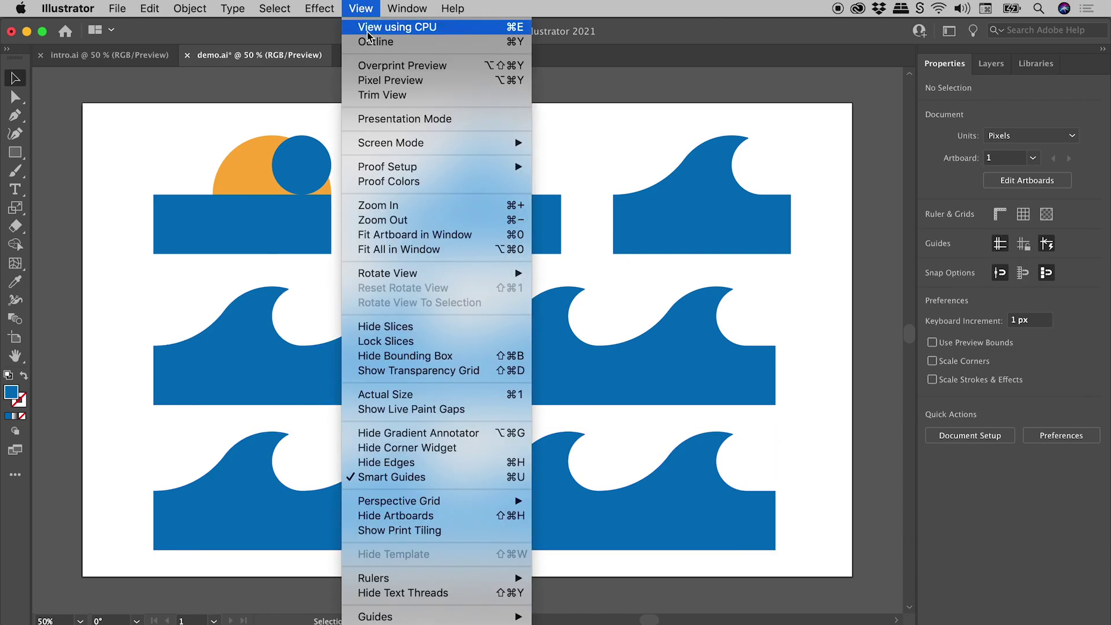
left_click(407, 46)
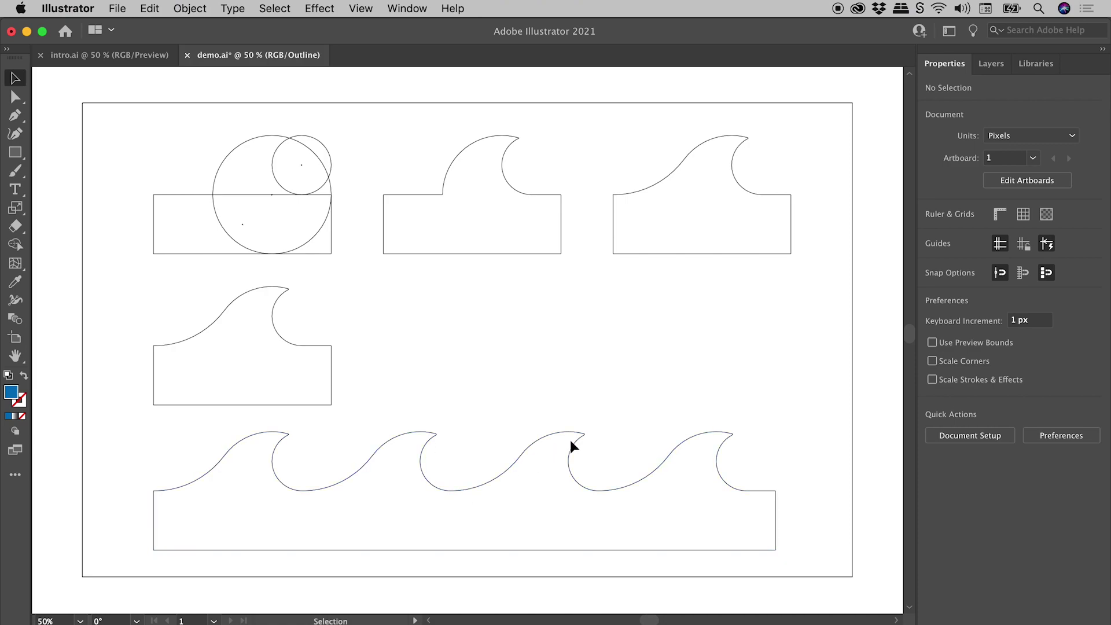
left_click(370, 8)
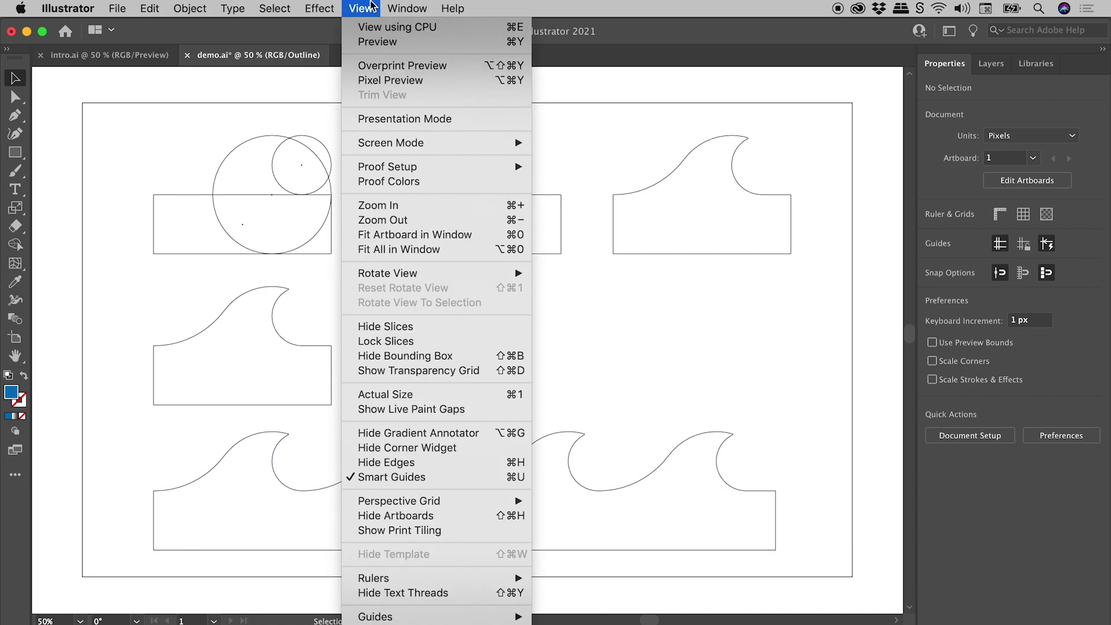
left_click(375, 42)
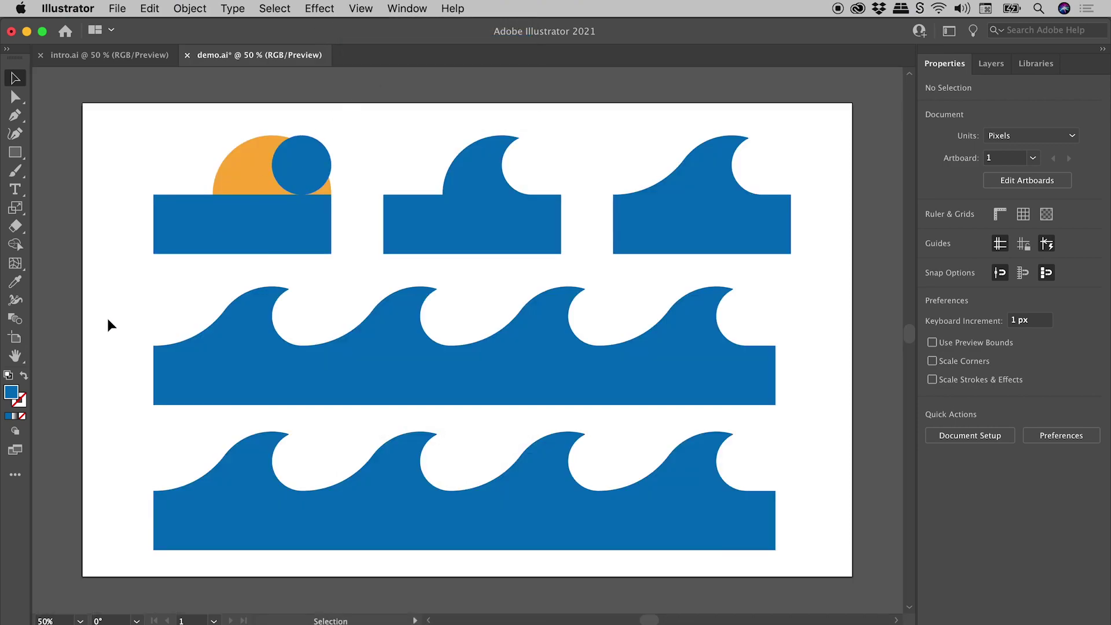